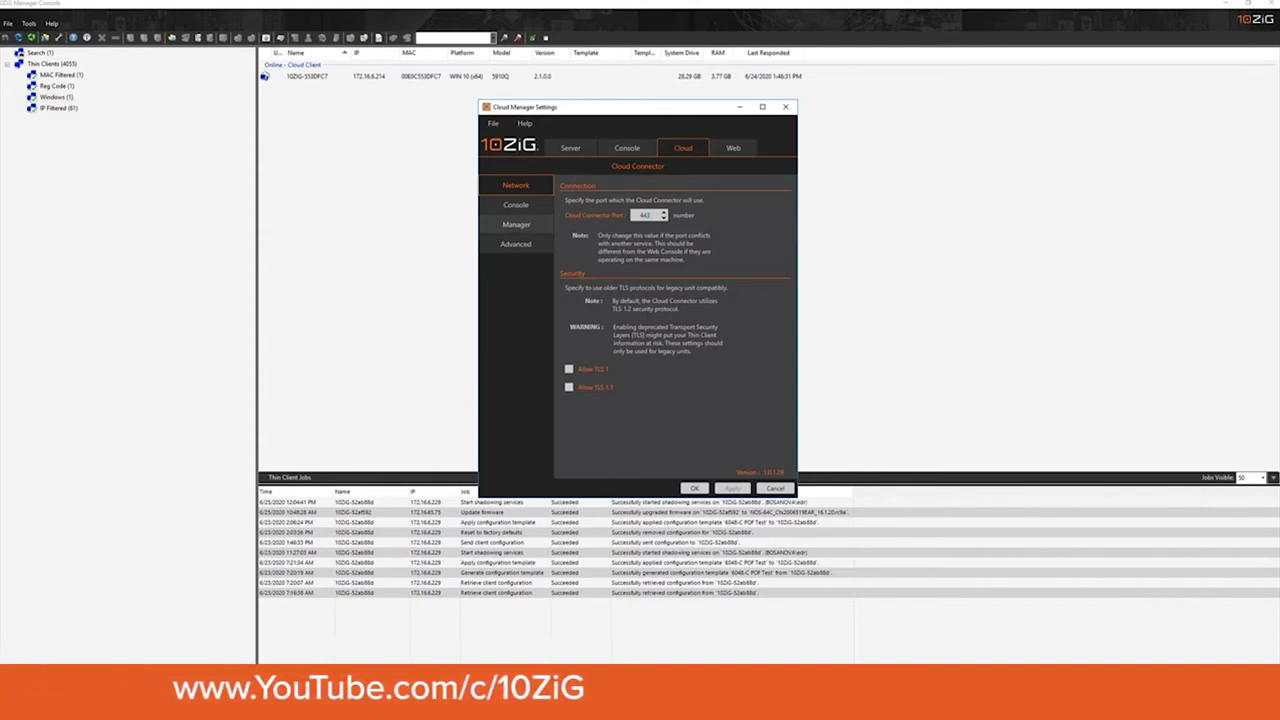
- Show the Cloud Connector advanced settings: Debug logging and on-demand ports starting at 25000
click(516, 244)
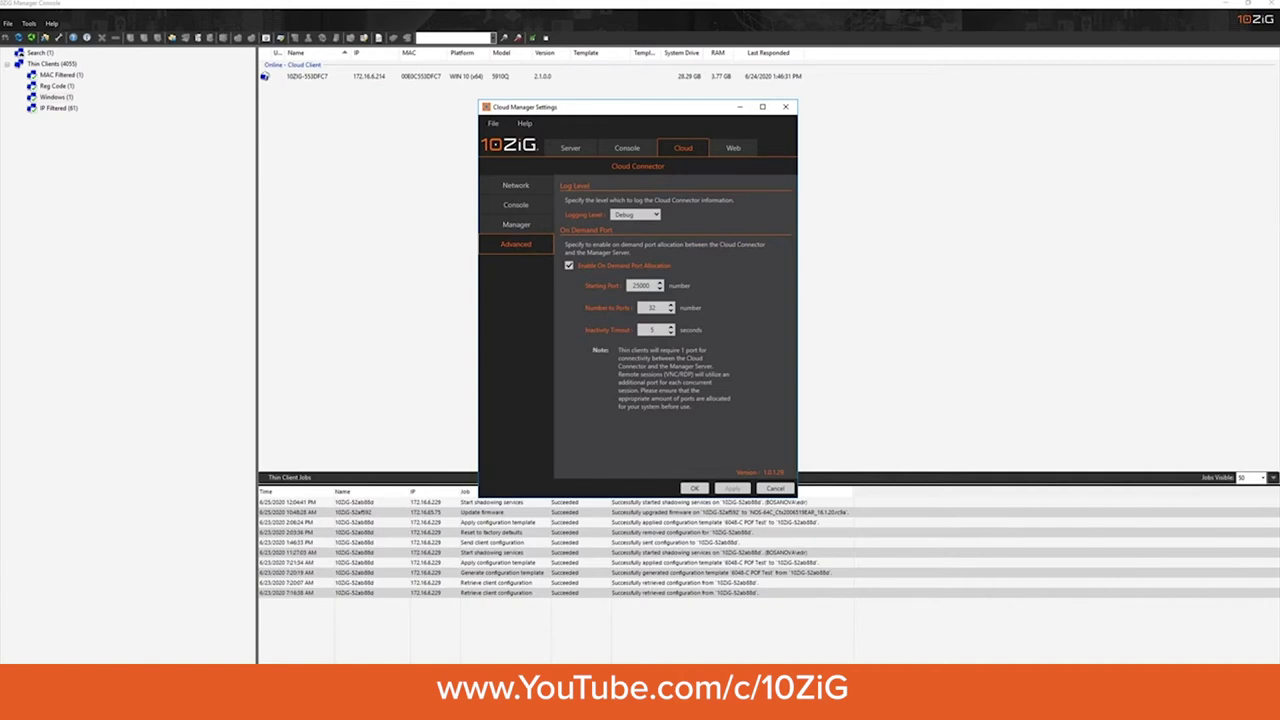
- Select the 25000 starting port value, then go back to the network page showing port 443
double_click(641, 285)
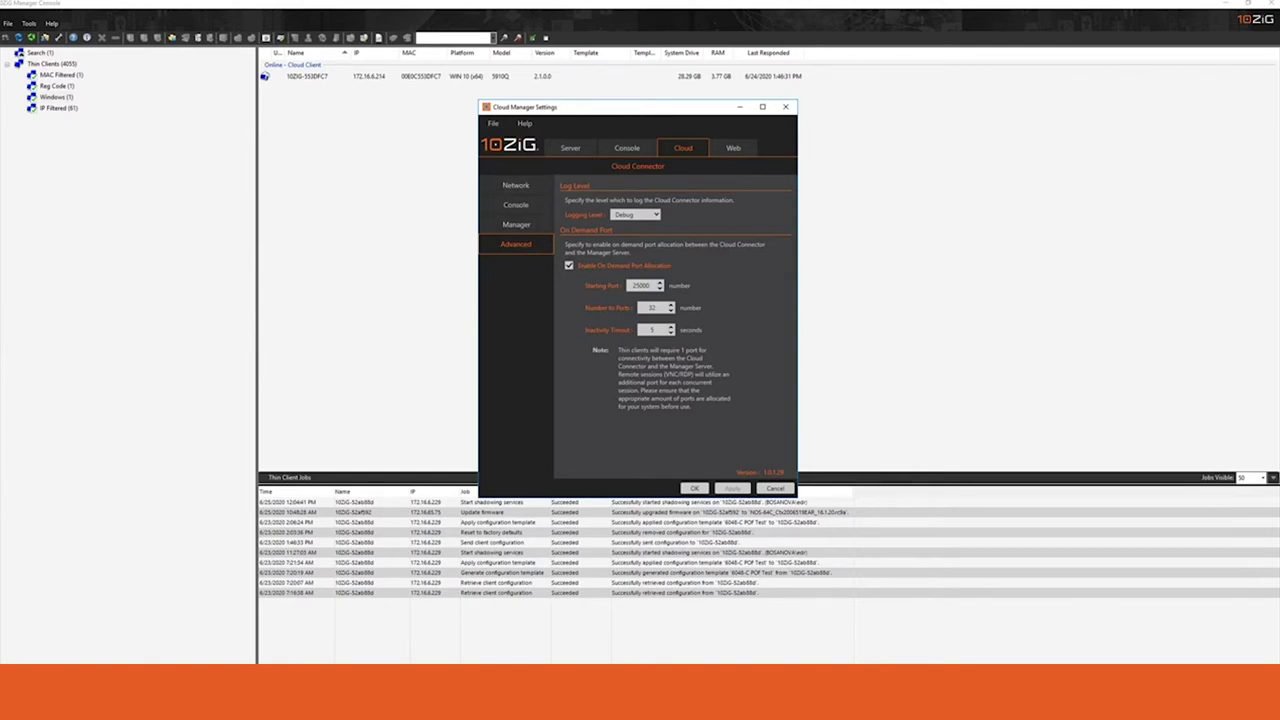
click(516, 185)
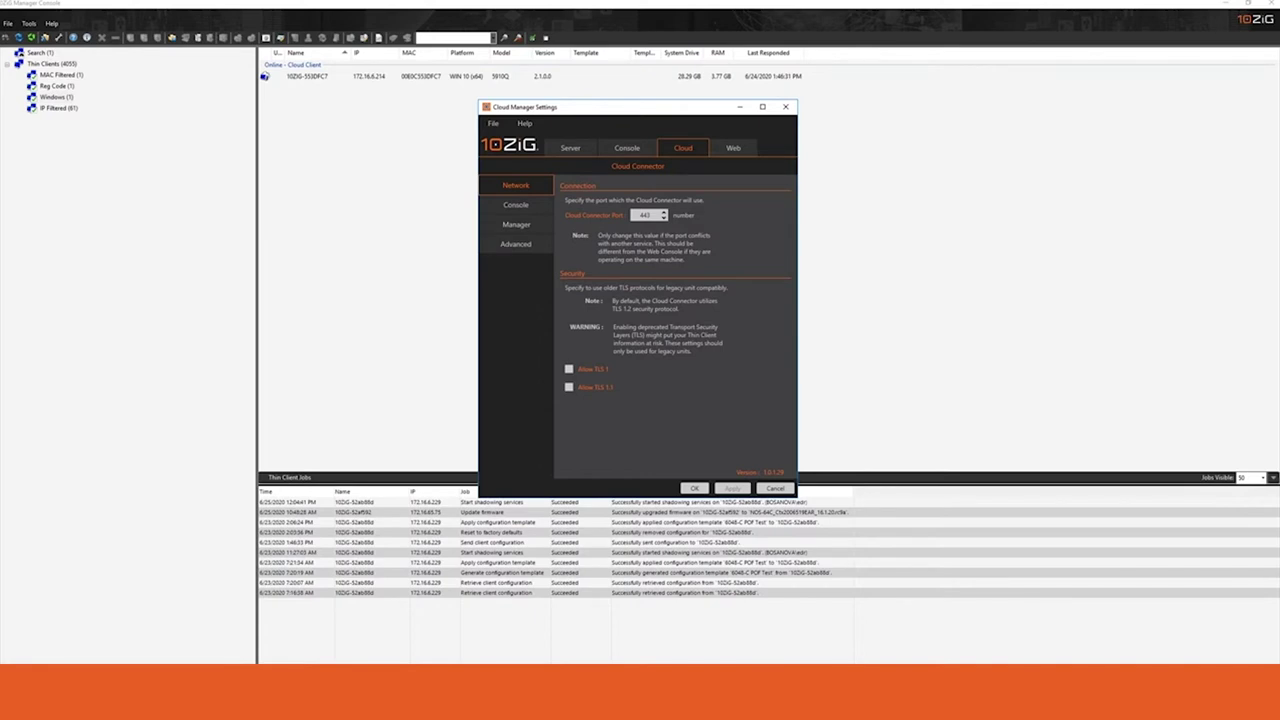
- Confirm and close Cloud Manager Settings with Enter
key(Return)
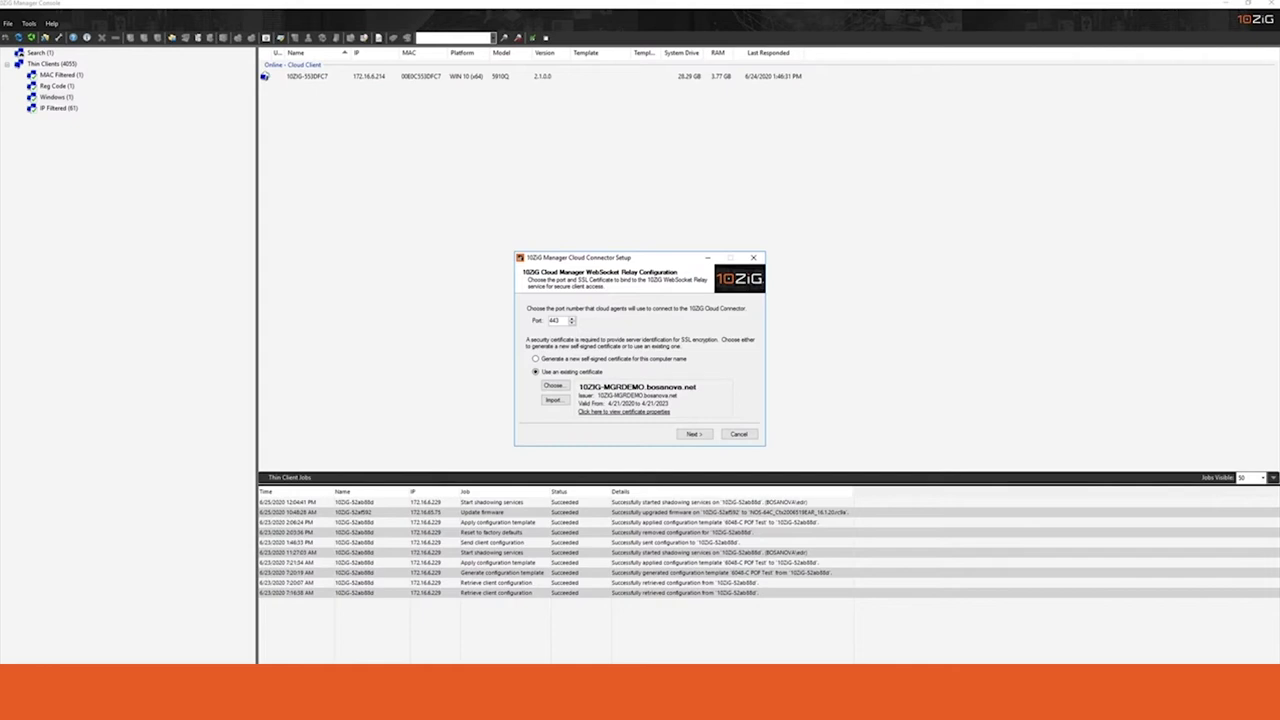
- Inspect relay port 443 and the existing certificate's details, then cancel the Cloud Connector Setup
double_click(553, 320)
click(623, 411)
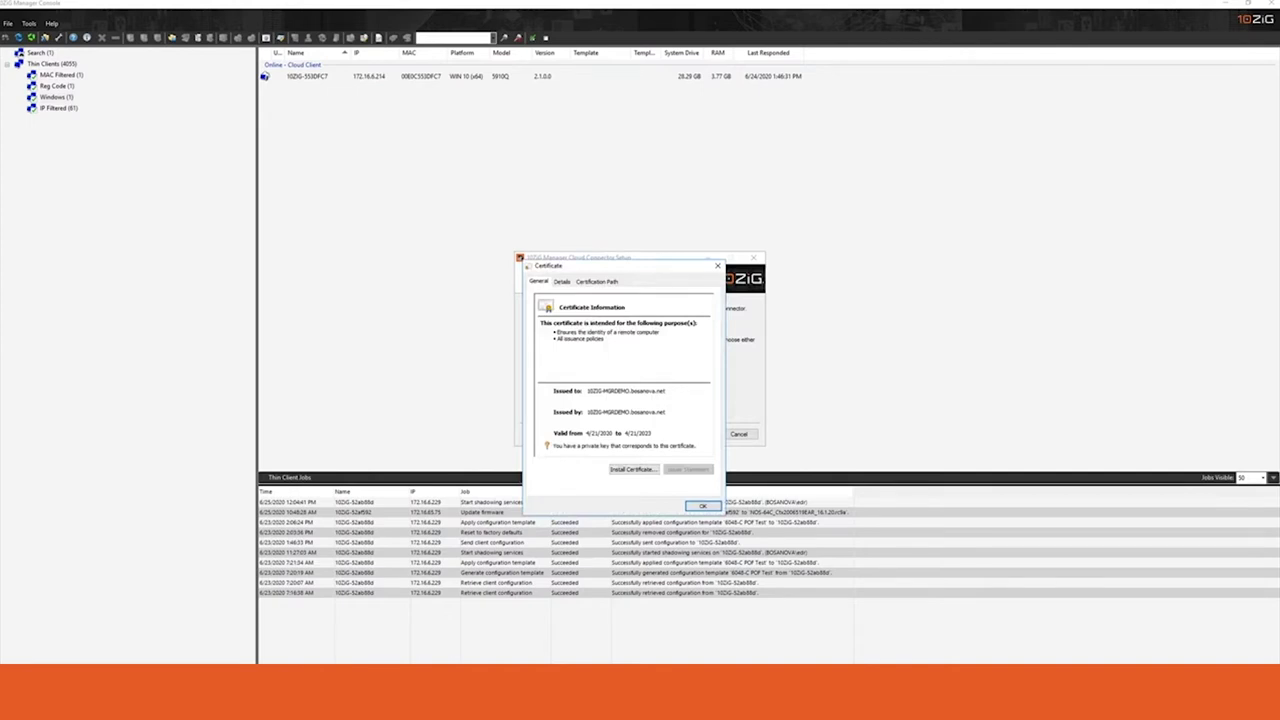
click(702, 506)
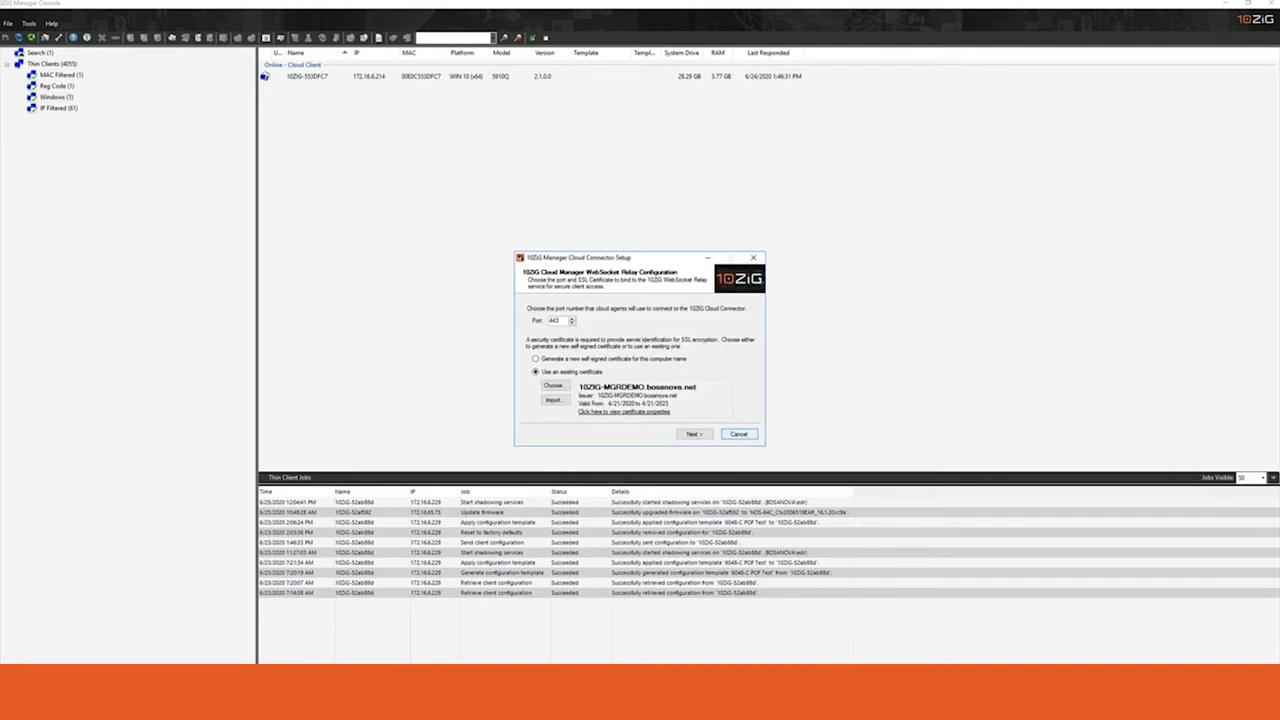
click(738, 434)
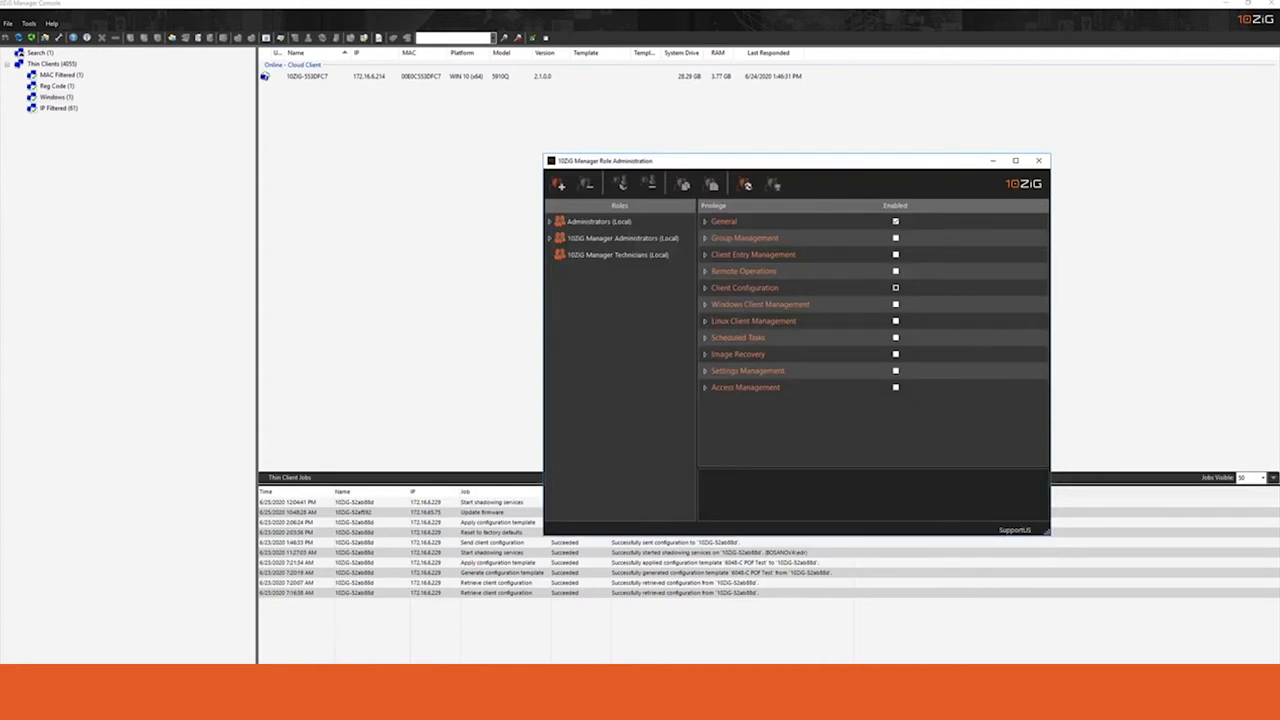
- Add the bosanova.net\SupportUS domain group as a new role and select it
click(618, 254)
click(557, 184)
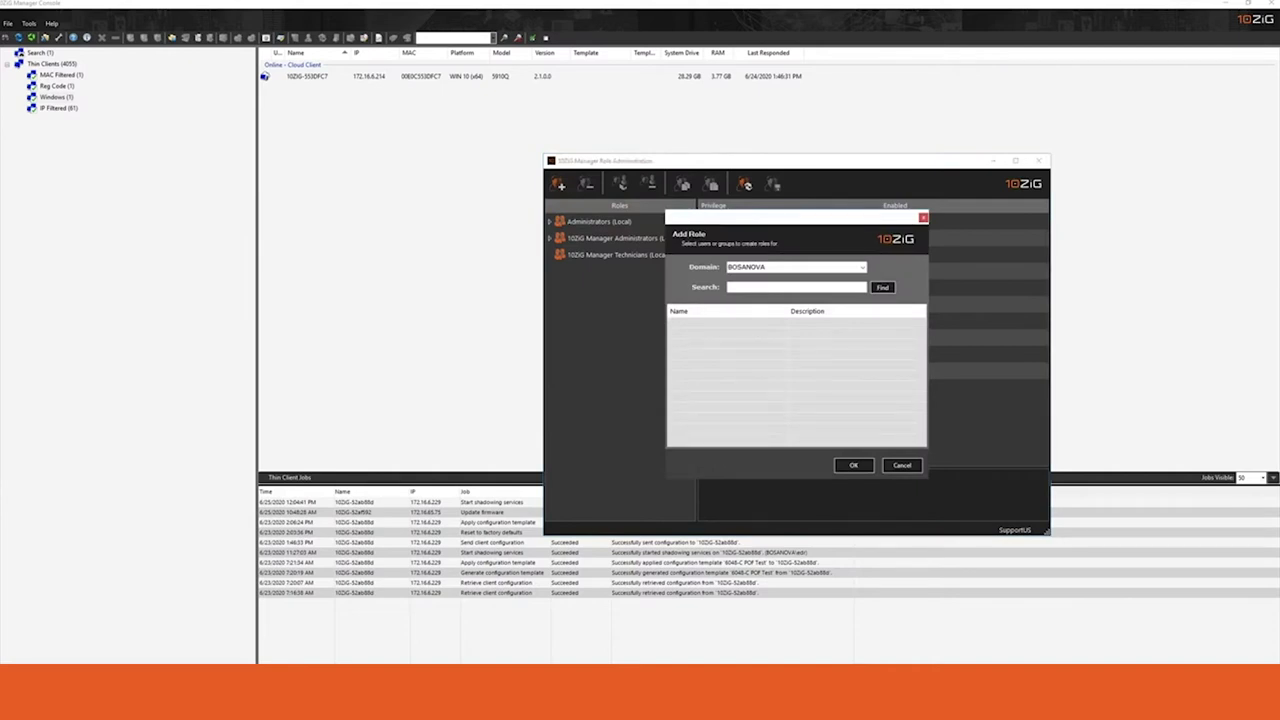
text(support)
key(Return)
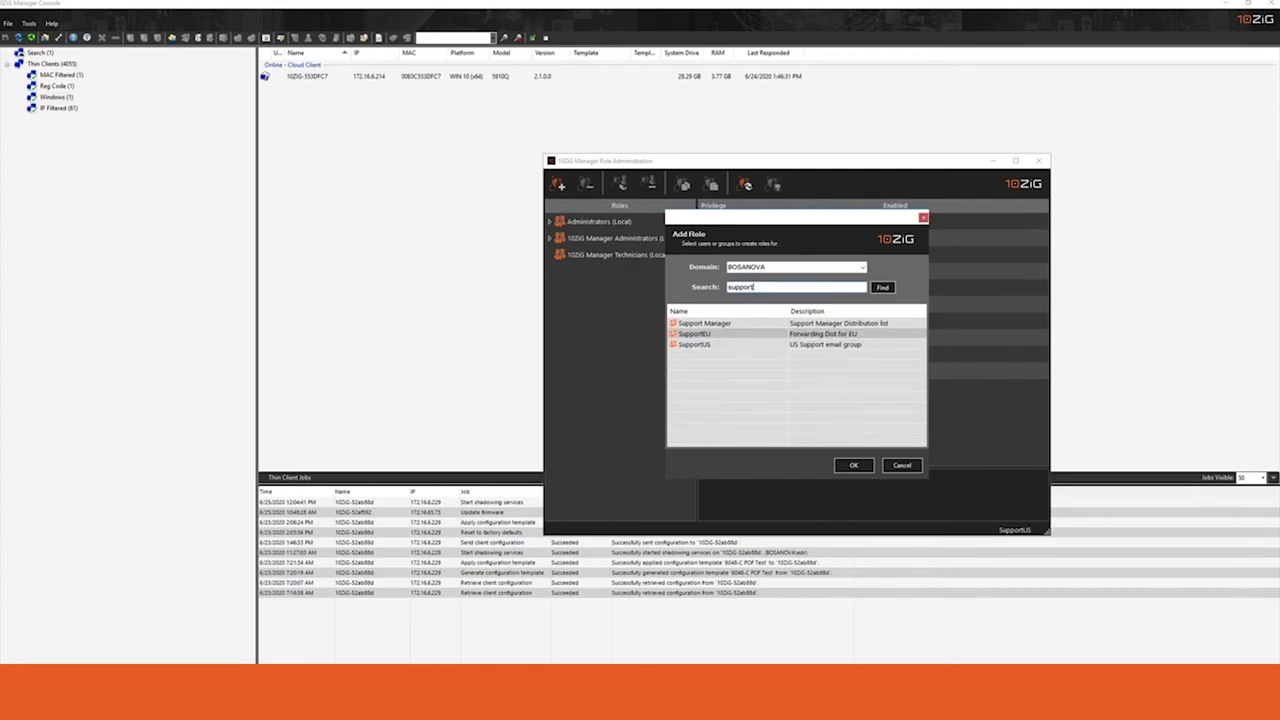
click(700, 344)
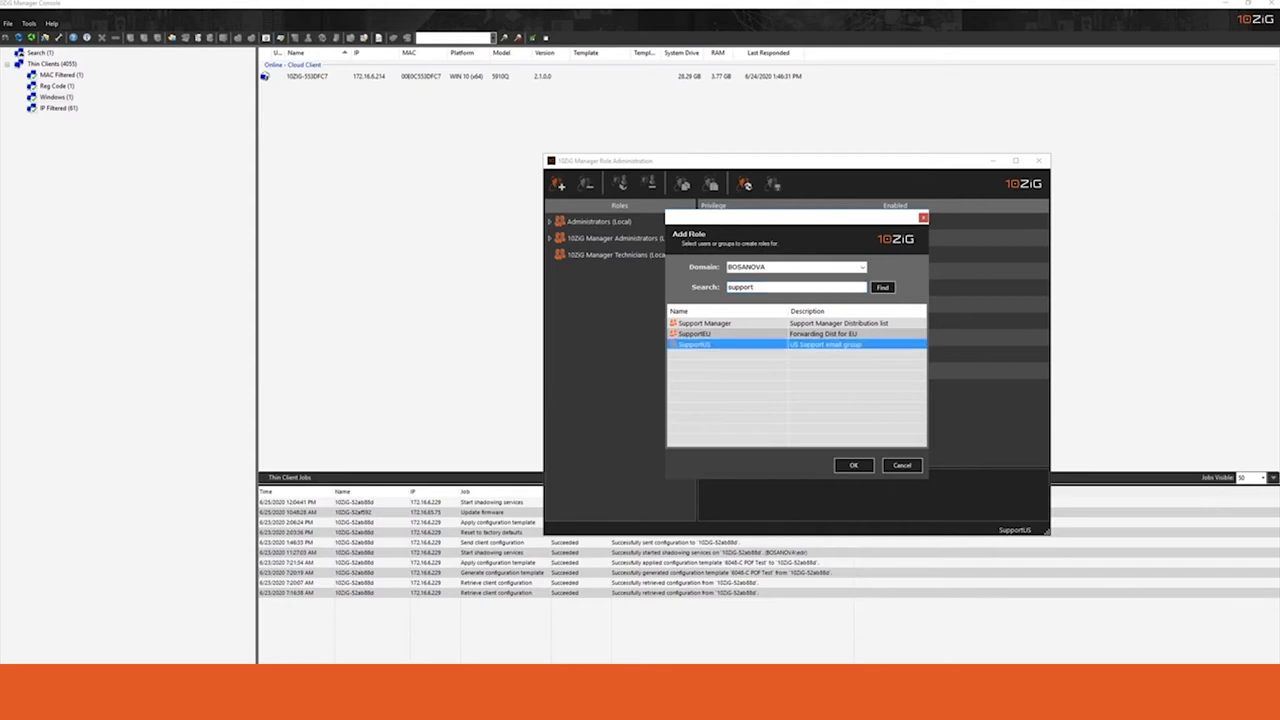
click(853, 465)
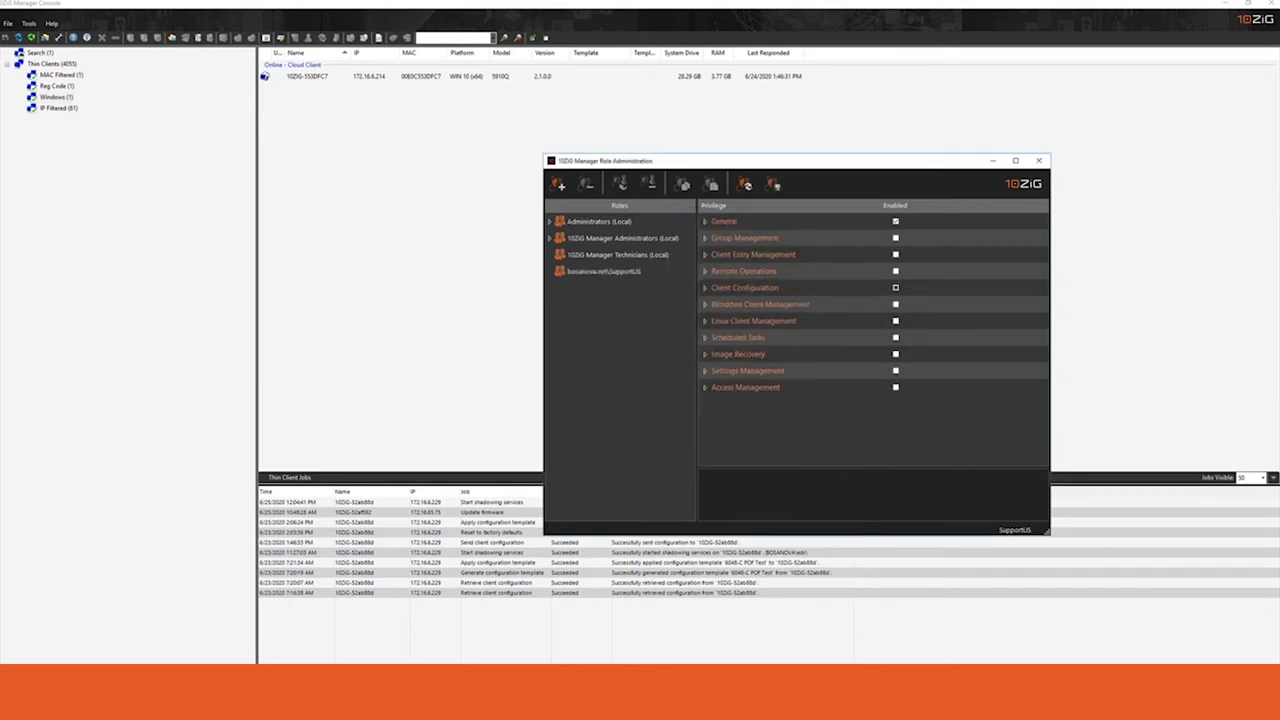
click(605, 271)
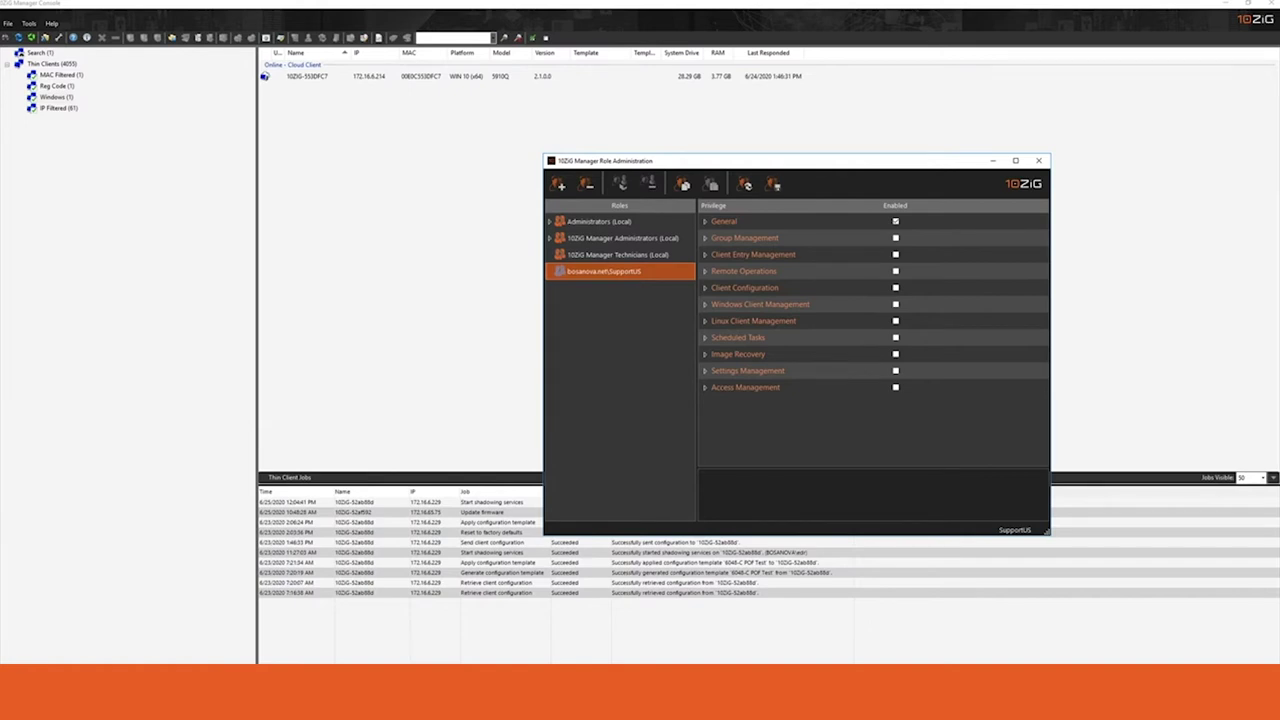
- Enable SupportUS's Group Management privileges, leaving Move group and Delete group off
click(705, 237)
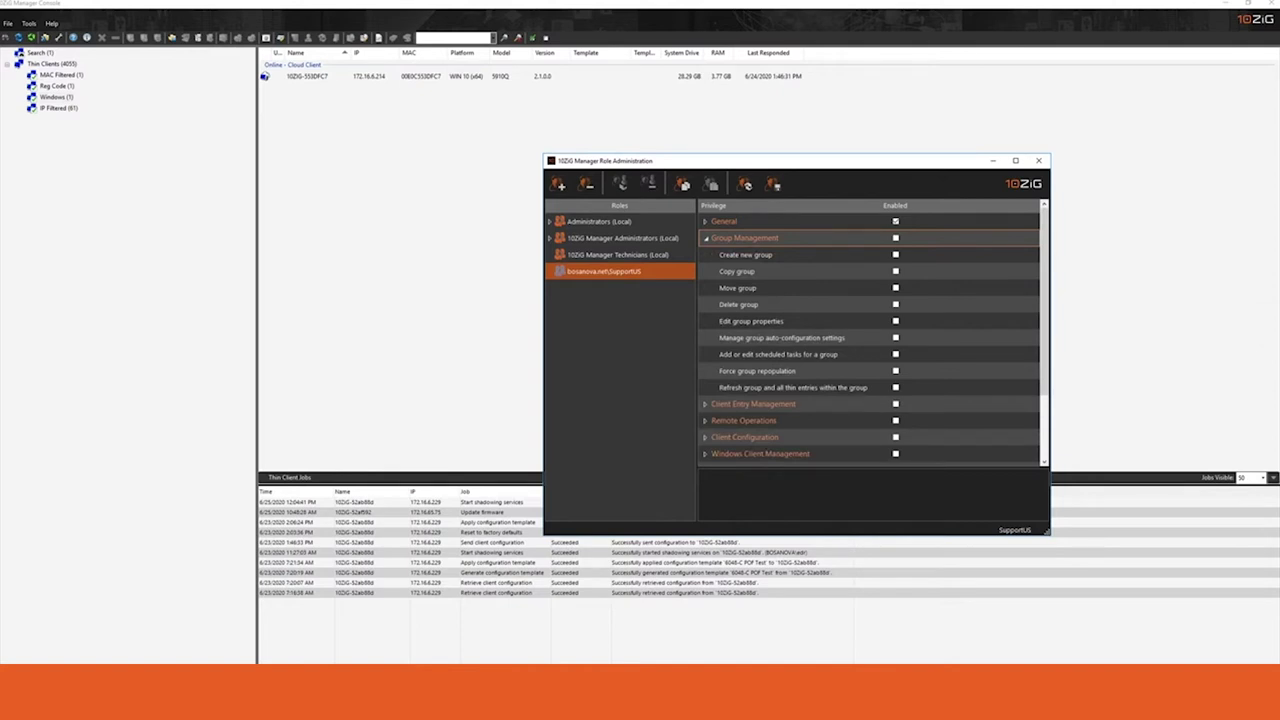
click(782, 337)
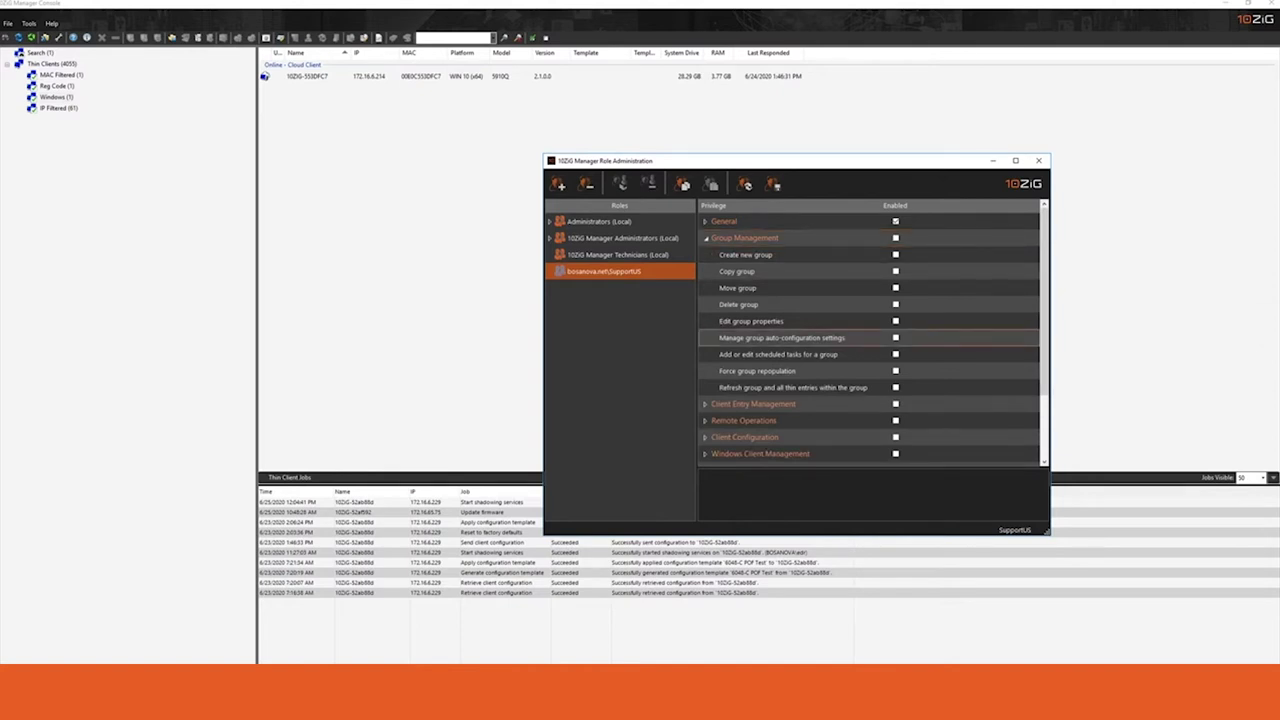
click(744, 237)
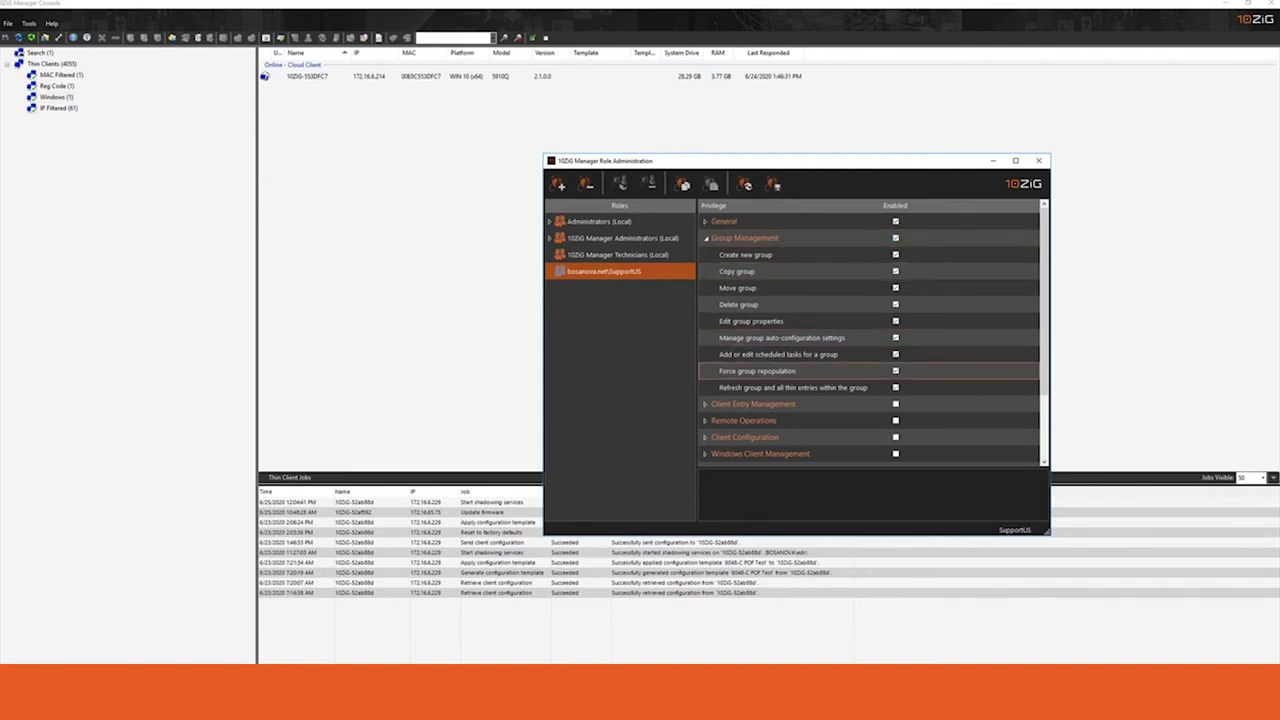
click(745, 254)
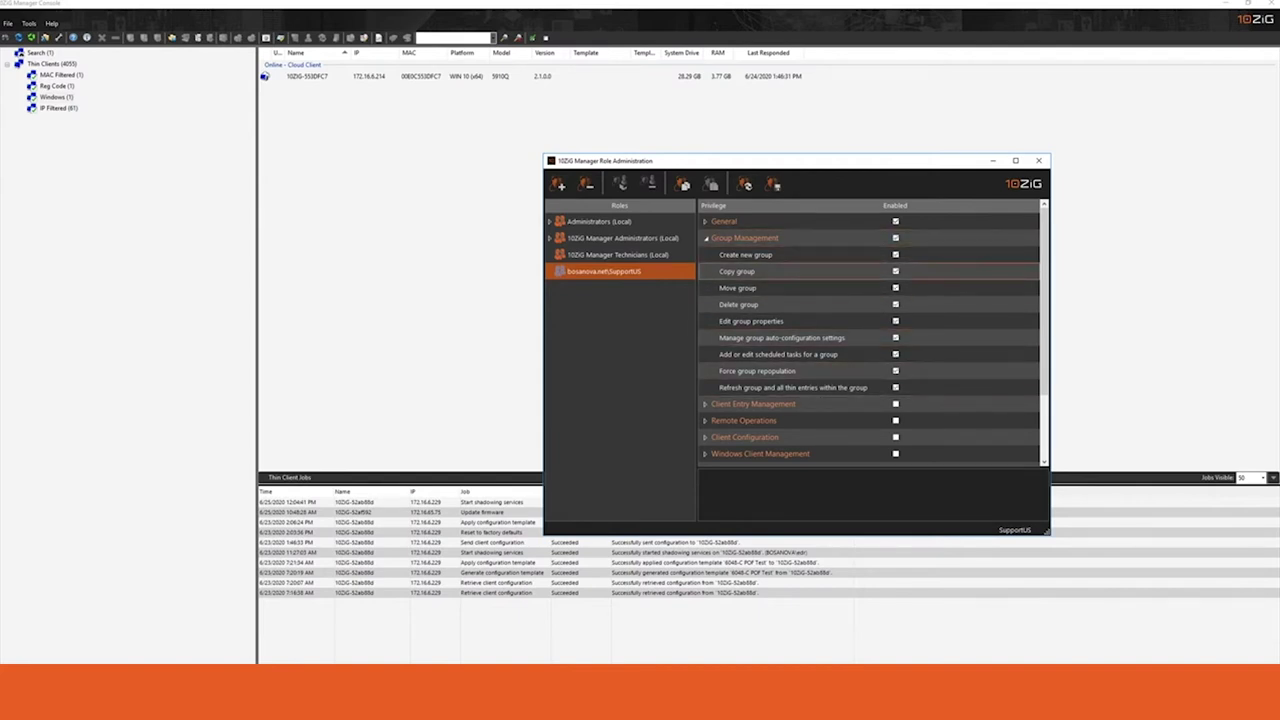
click(895, 287)
click(738, 304)
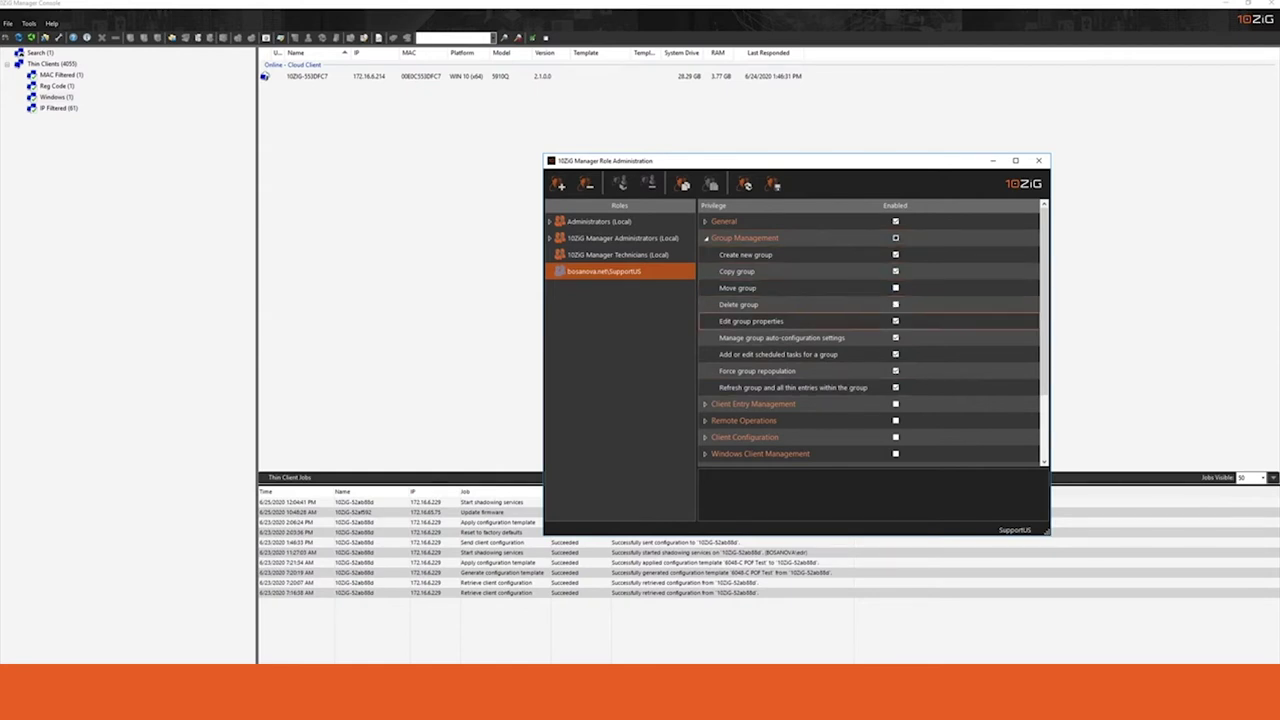
click(751, 321)
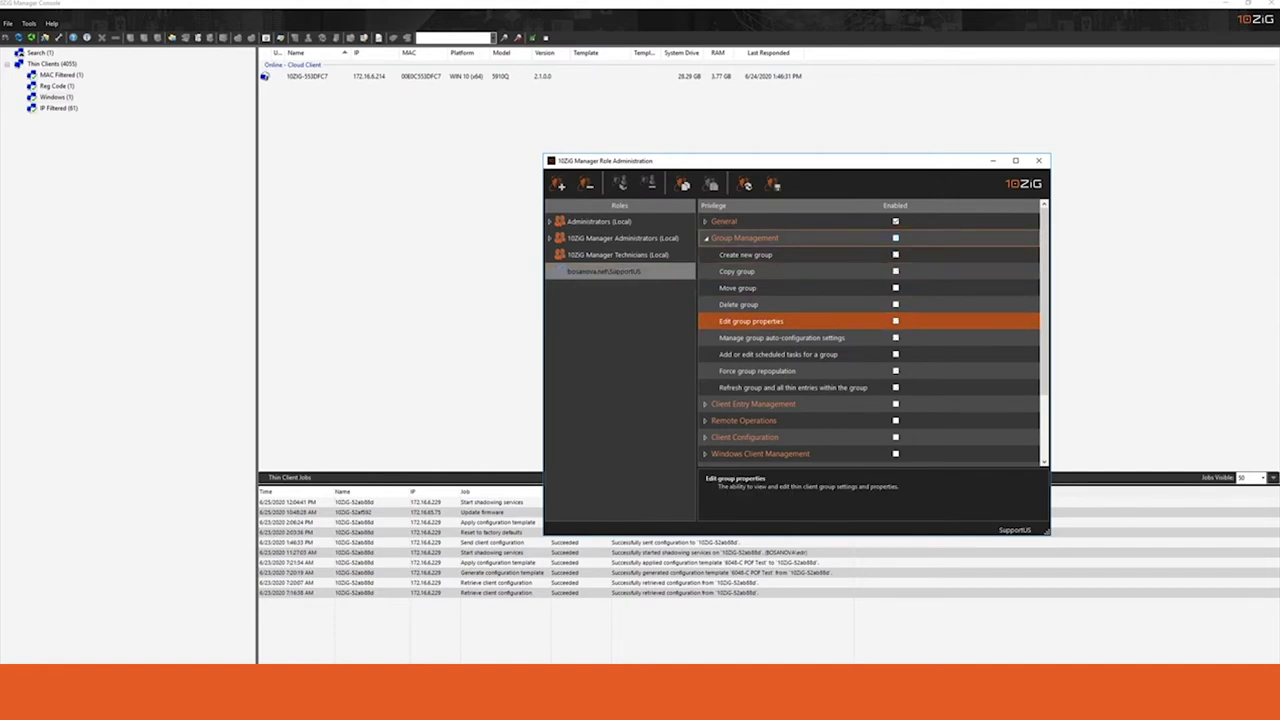
- Allow deleting thin client entries and removing them from groups, then save the role
click(705, 404)
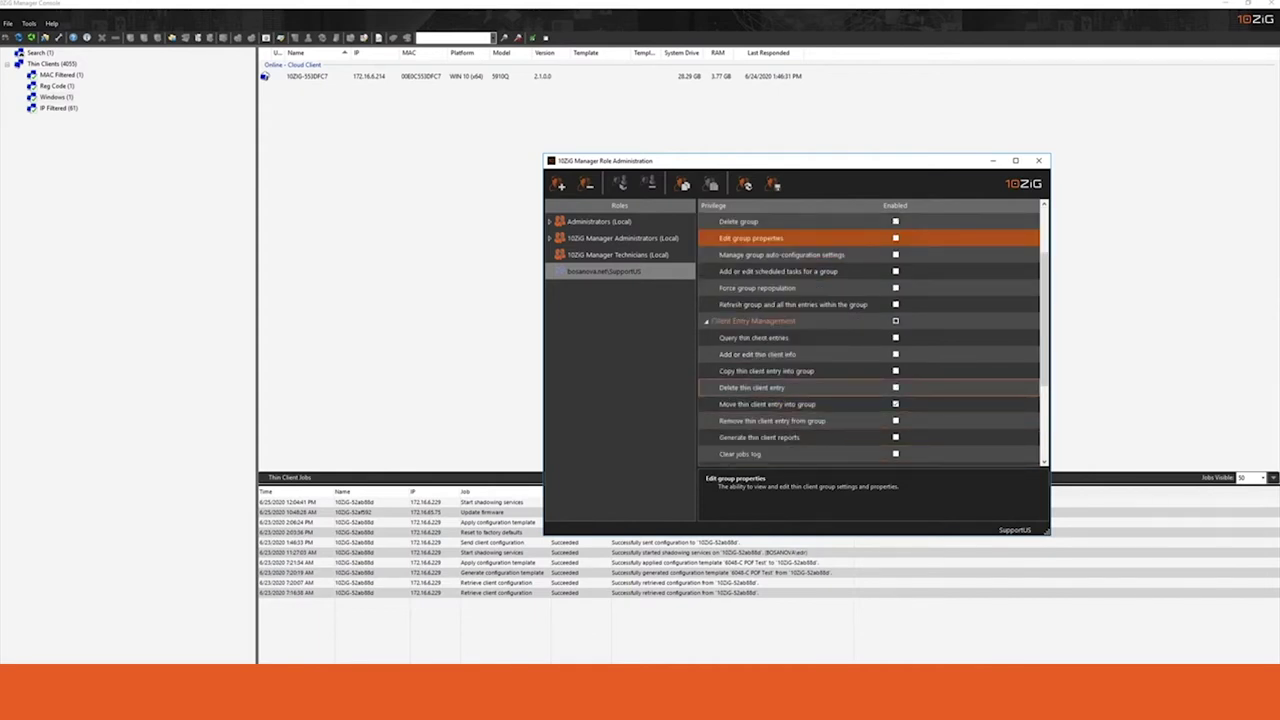
click(895, 387)
click(895, 420)
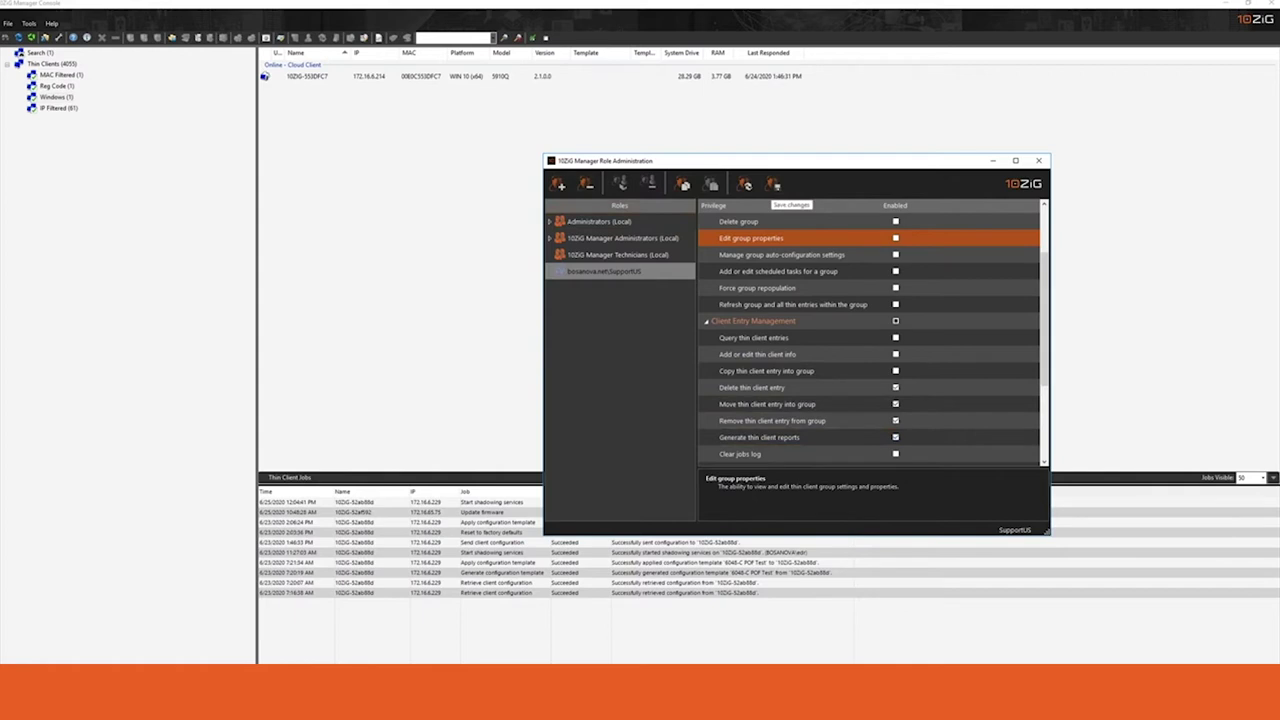
click(773, 185)
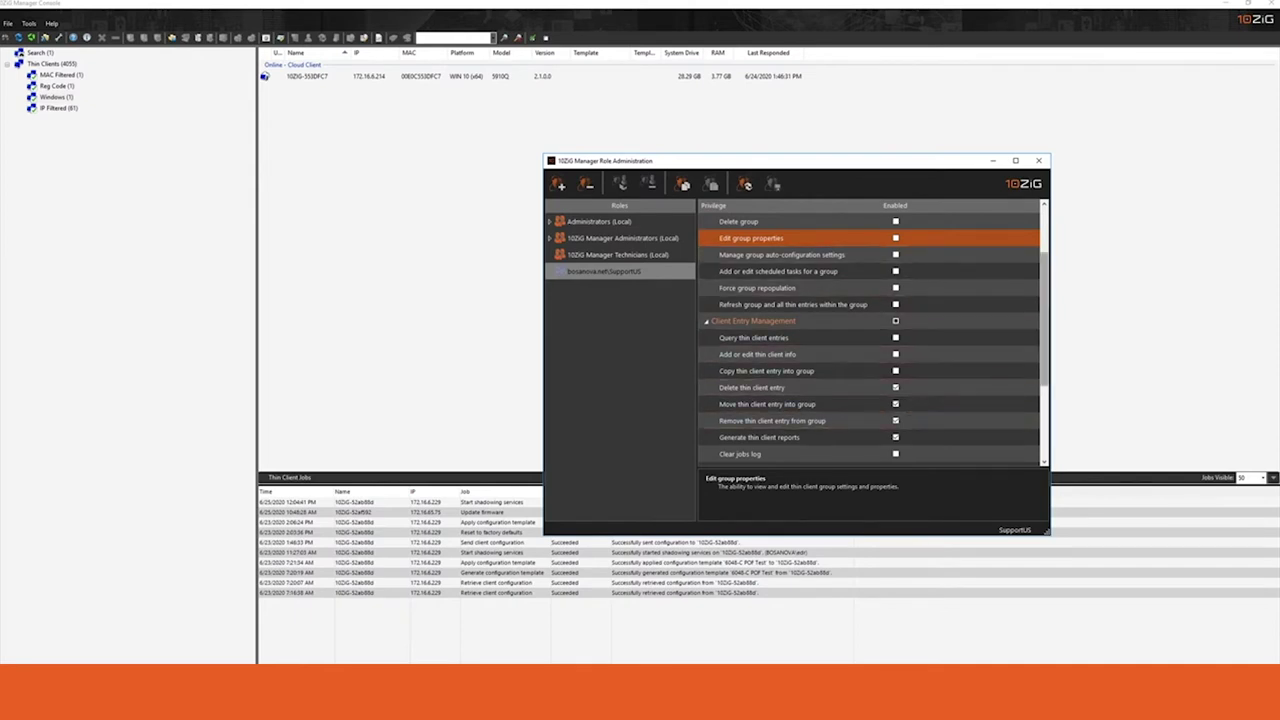
scroll(870, 338, down, 3)
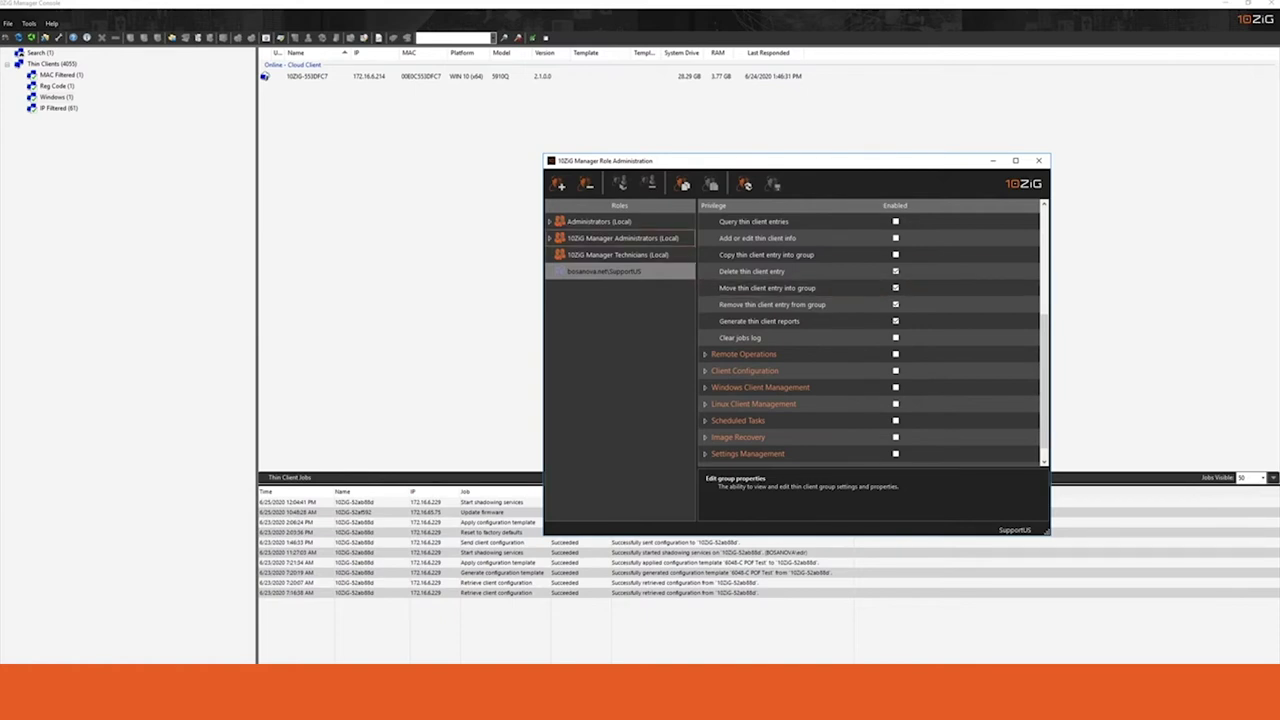
- Search the domain for a user and add them as a third 10ZiG Manager Administrators member
key(Right)
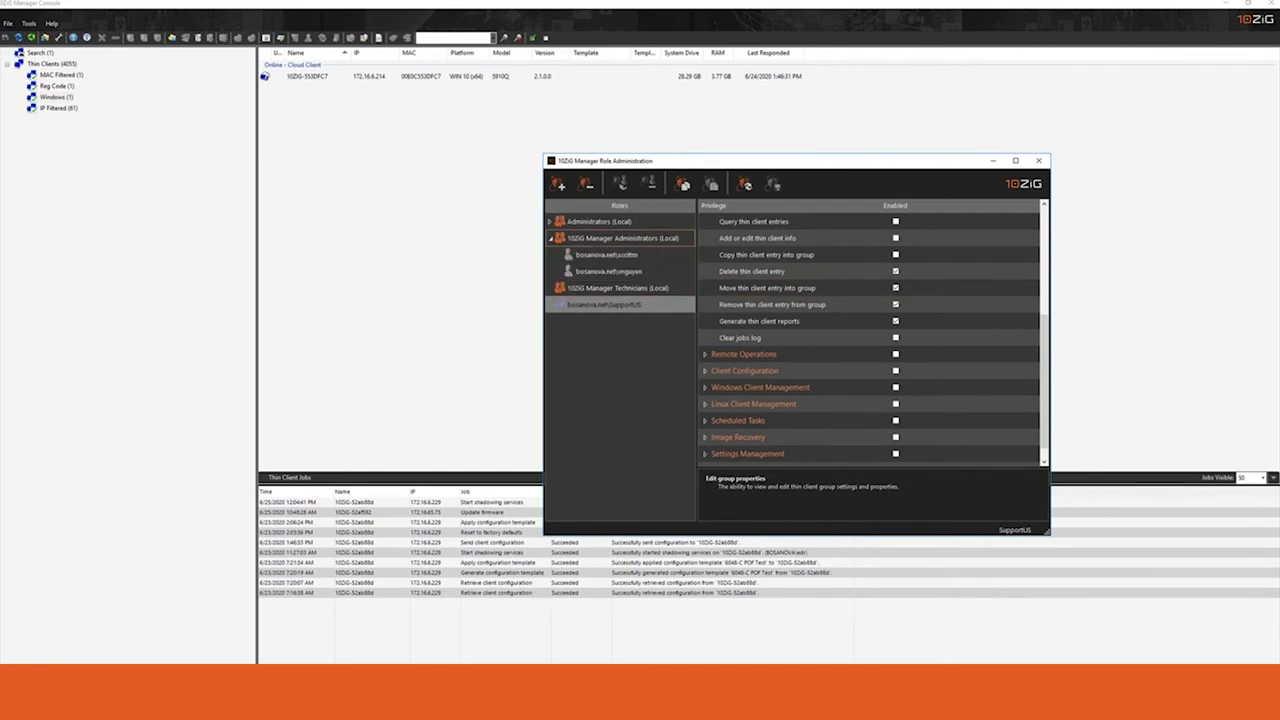
click(622, 238)
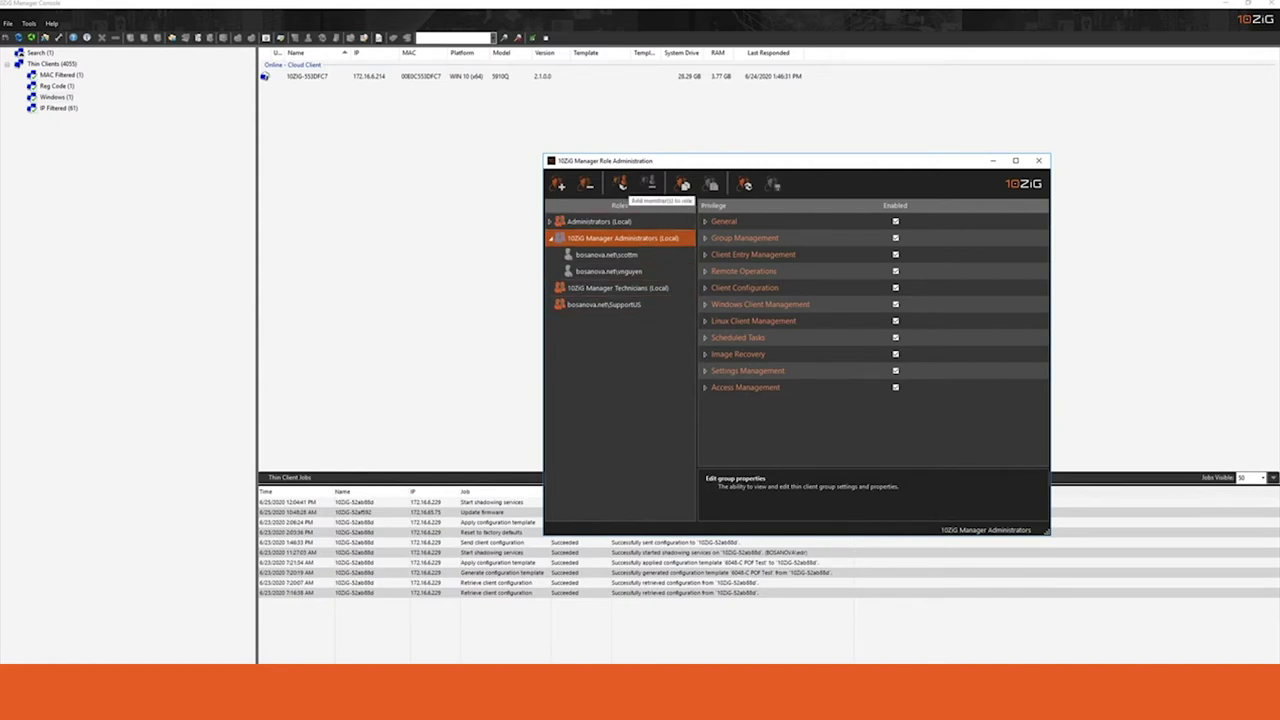
click(621, 184)
click(729, 287)
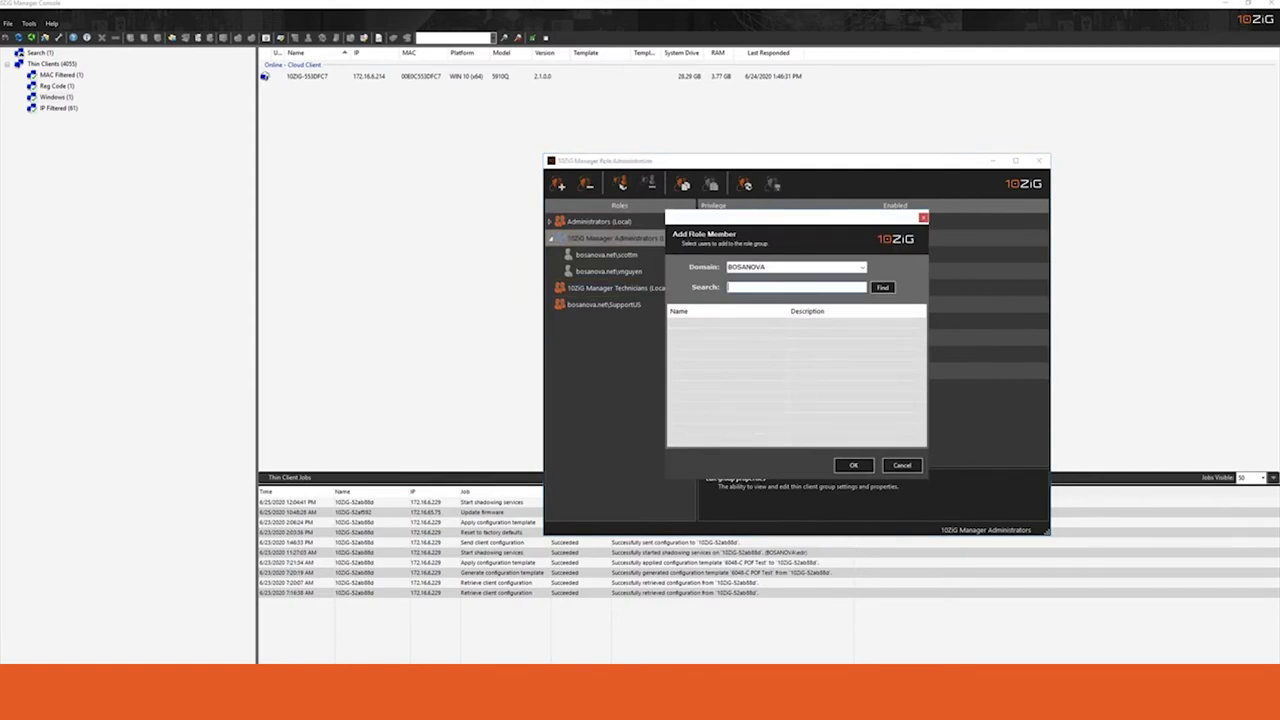
text(dave)
key(Return)
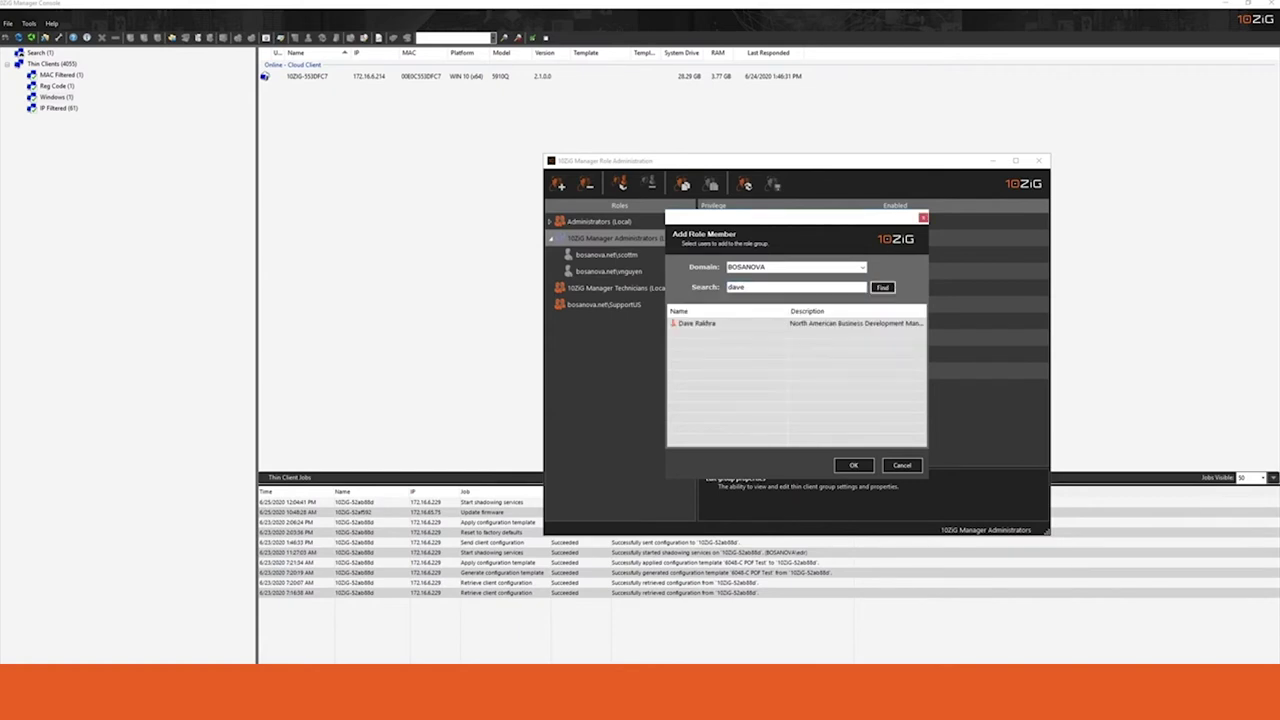
click(697, 323)
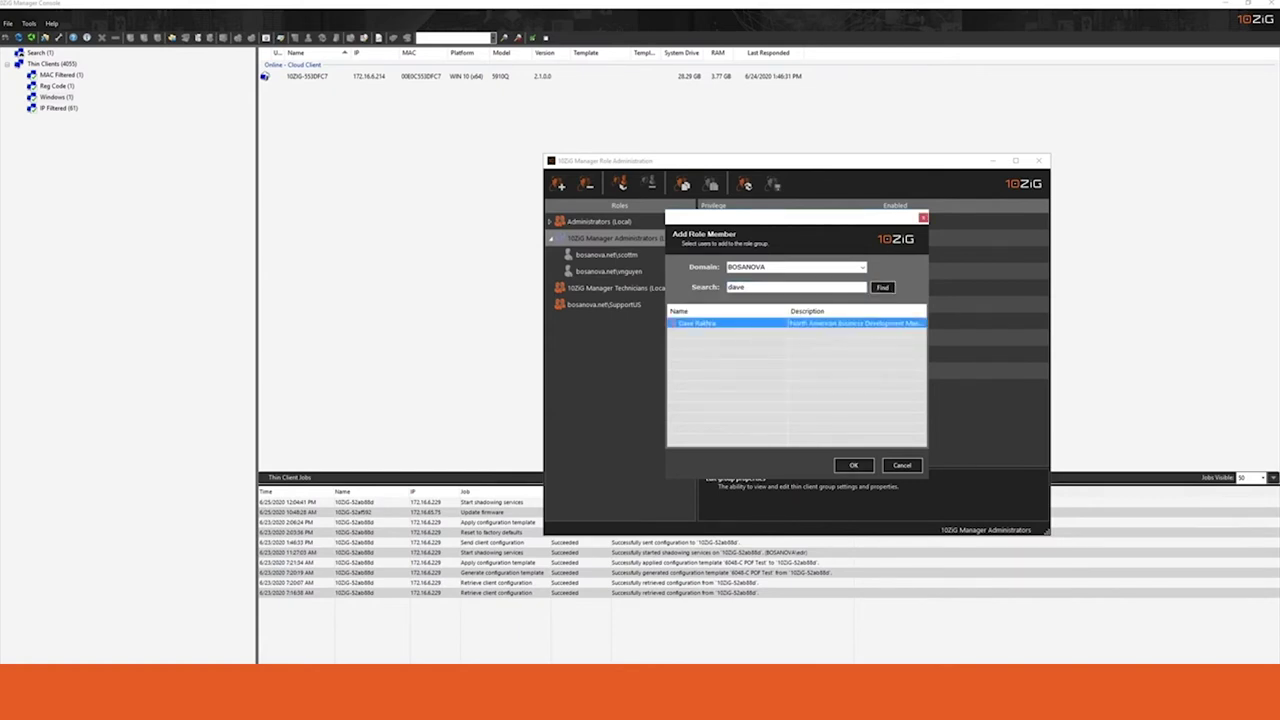
key(Return)
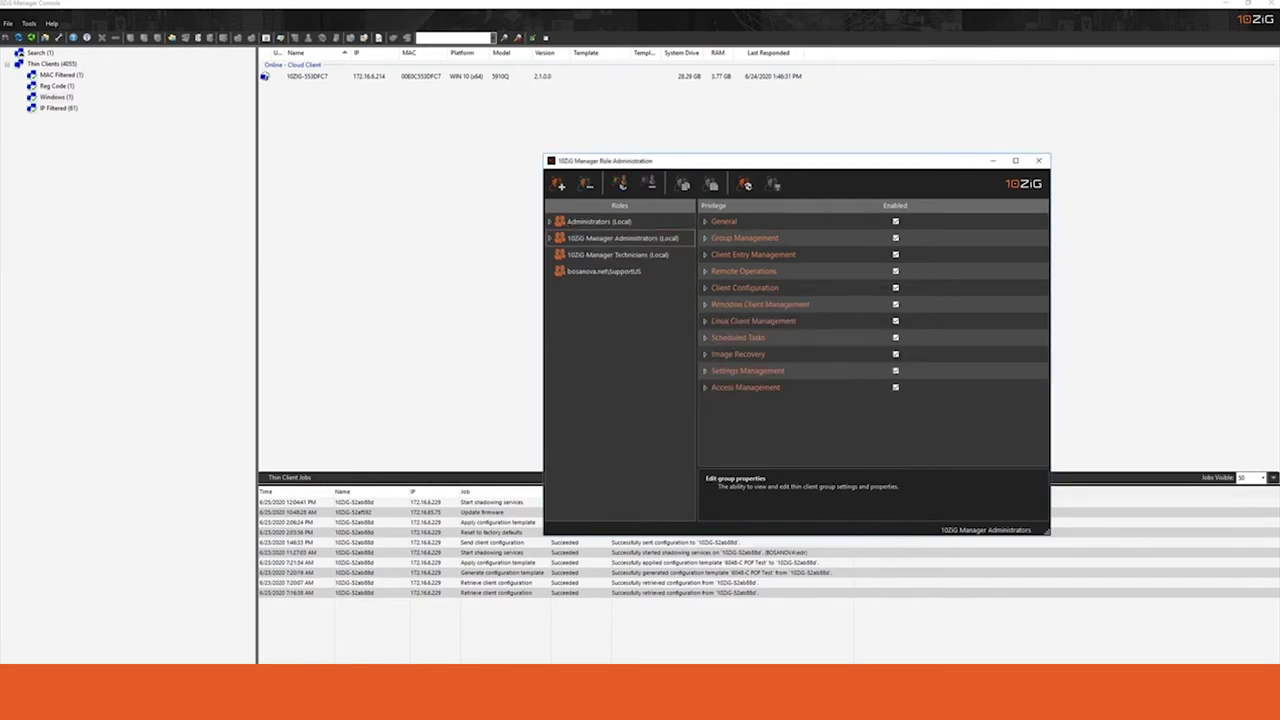
key(Right)
key(Down)
key(Down)
key(Down)
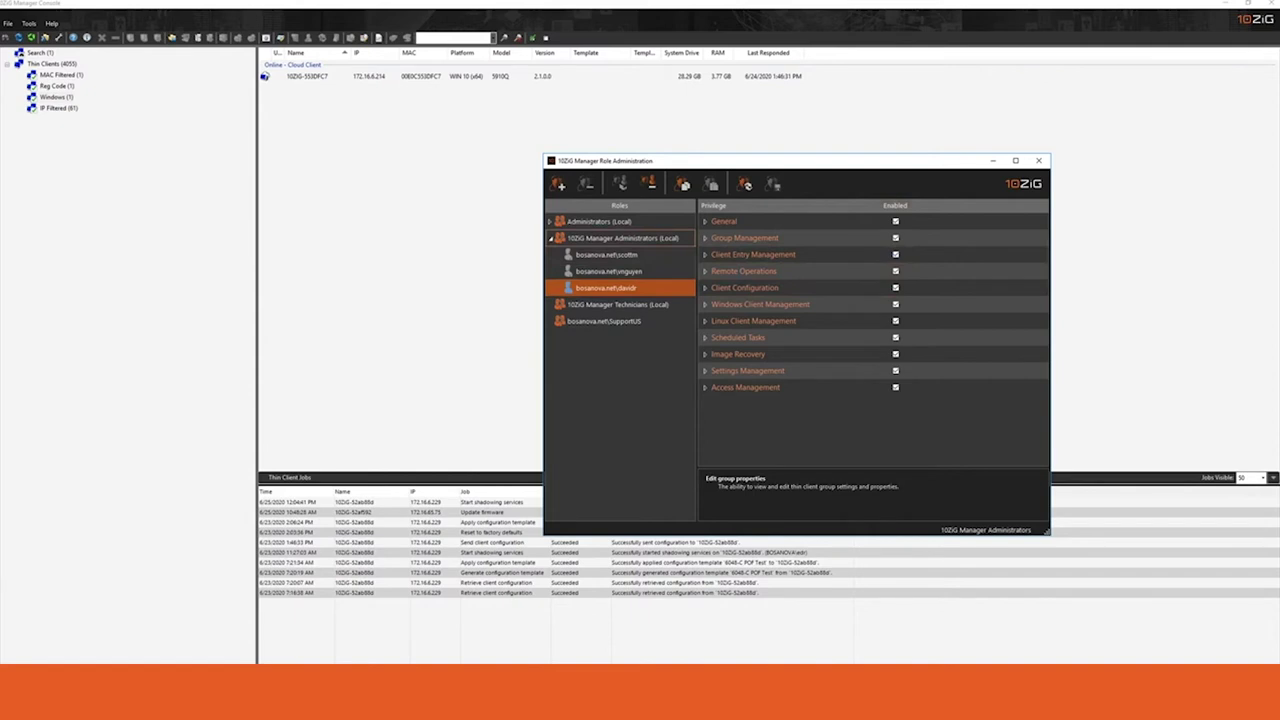
- Review the Technicians role's Linux Client Management and General privileges, then close Role Administration
click(618, 304)
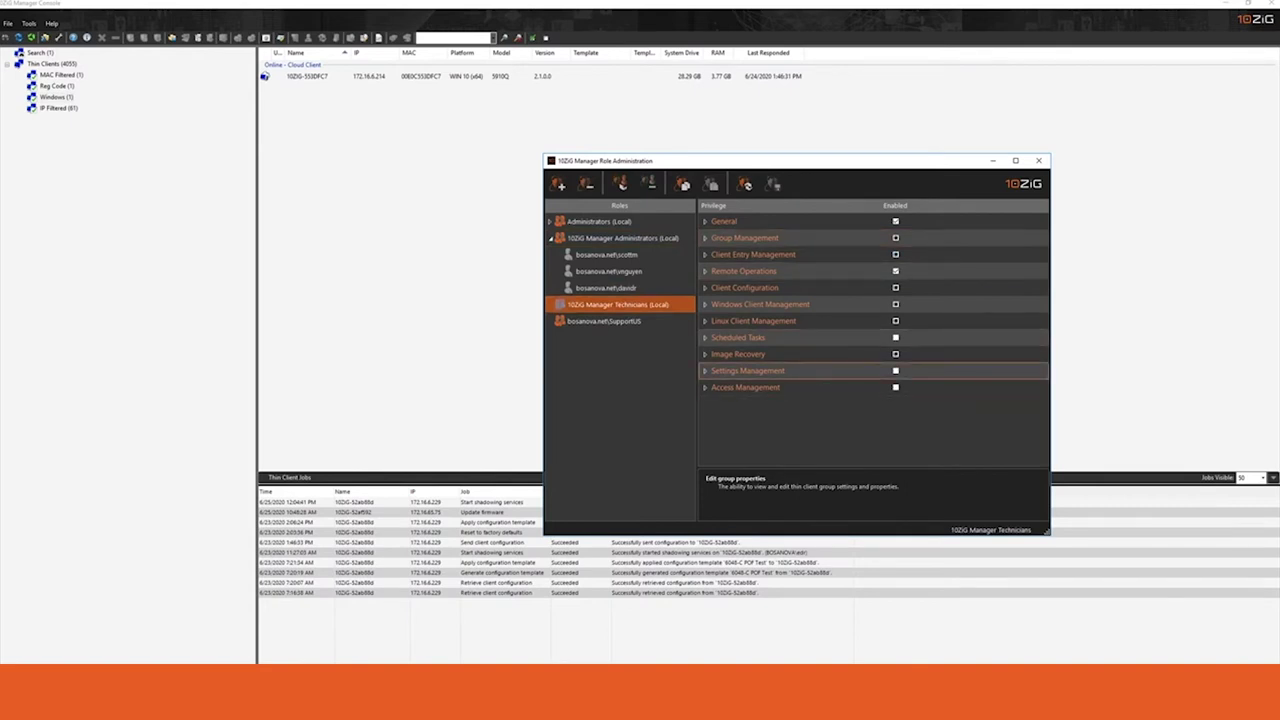
click(705, 321)
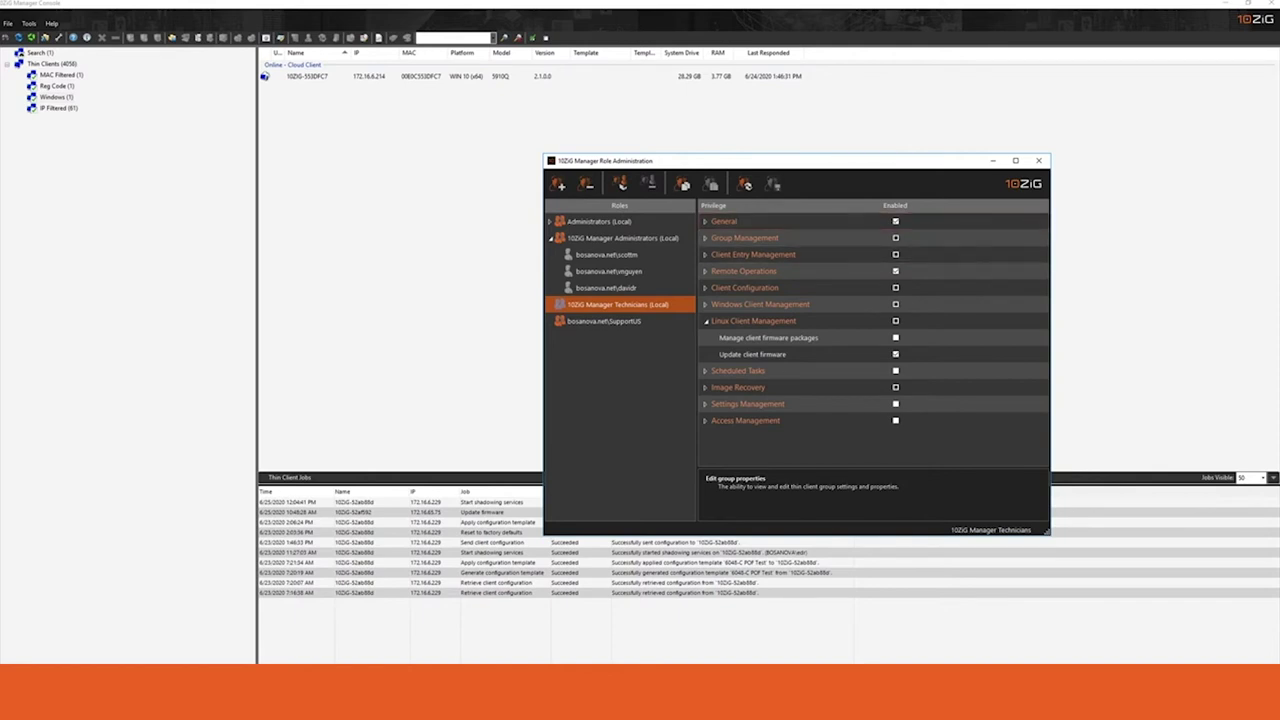
click(705, 221)
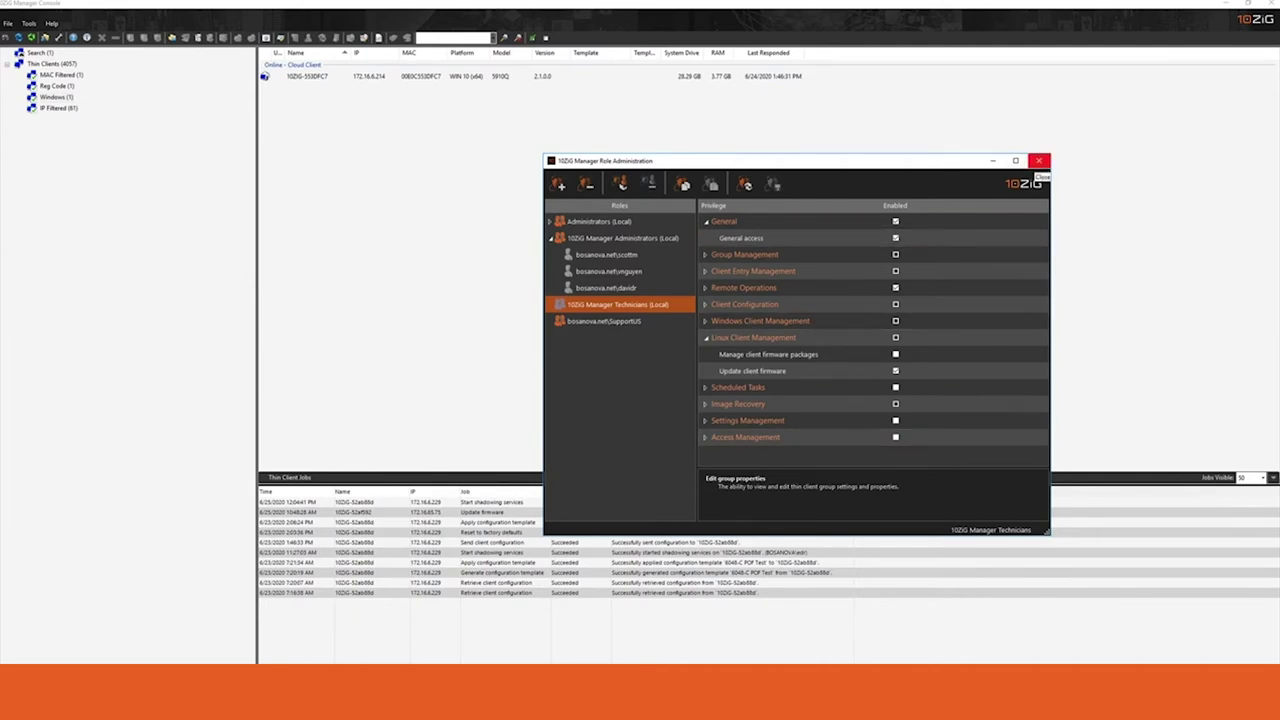
click(1039, 161)
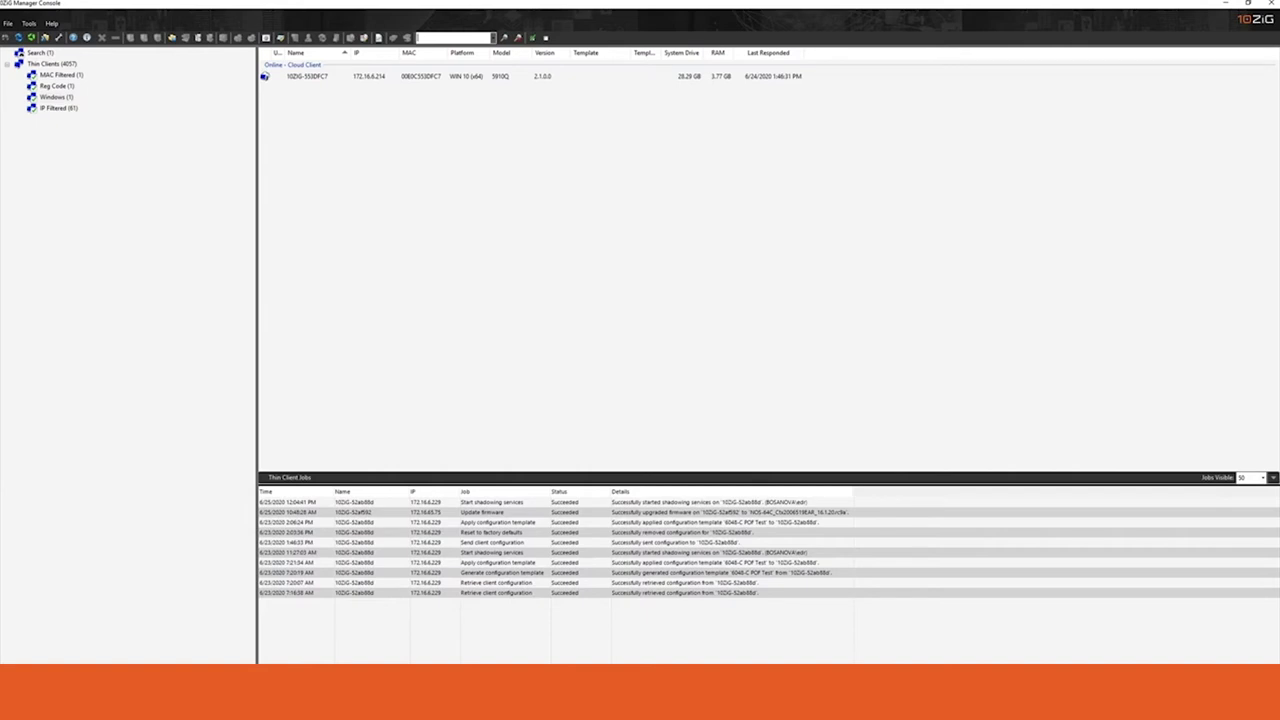
- Open the MAC Filtered group's properties from the Thin Clients list
click(52, 64)
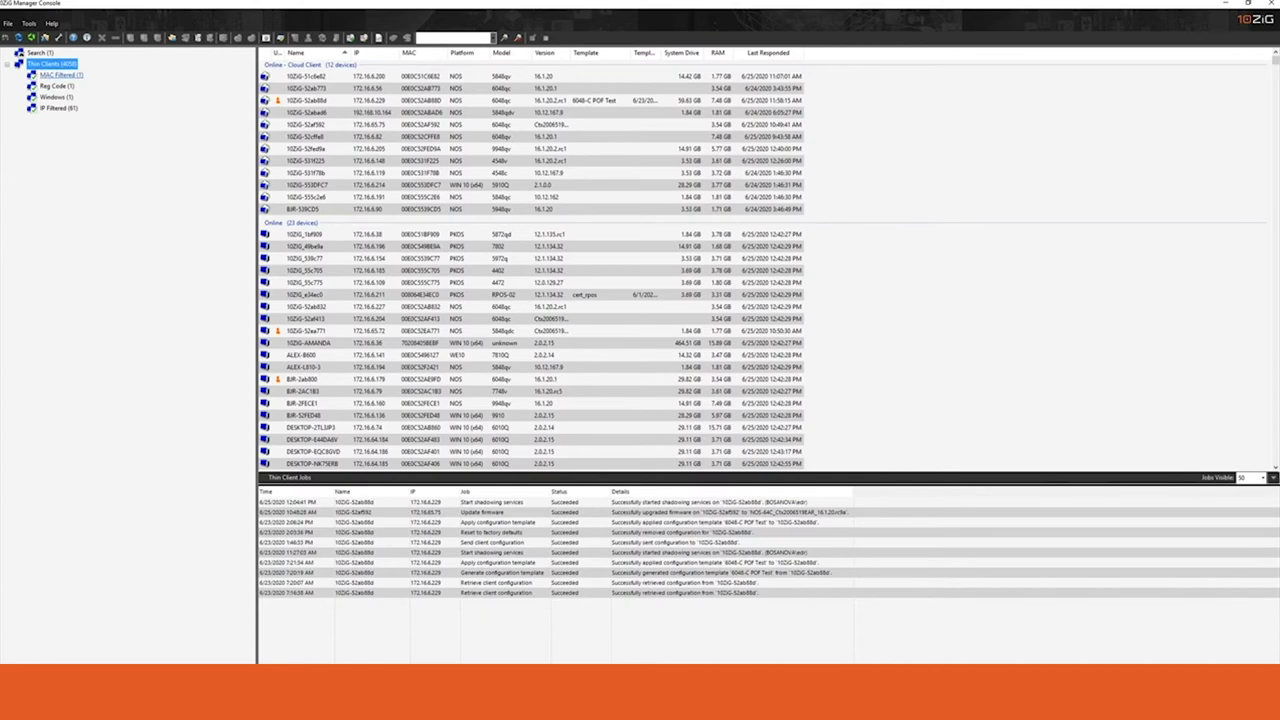
click(61, 75)
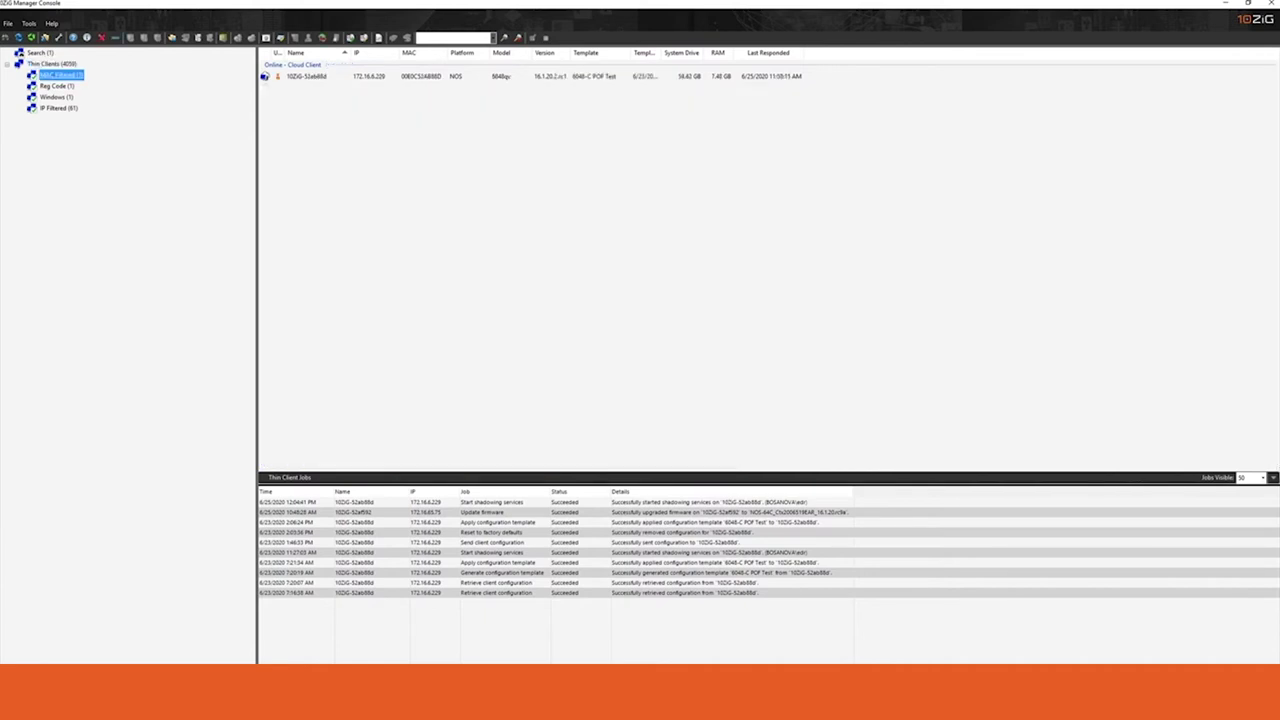
right_click(72, 75)
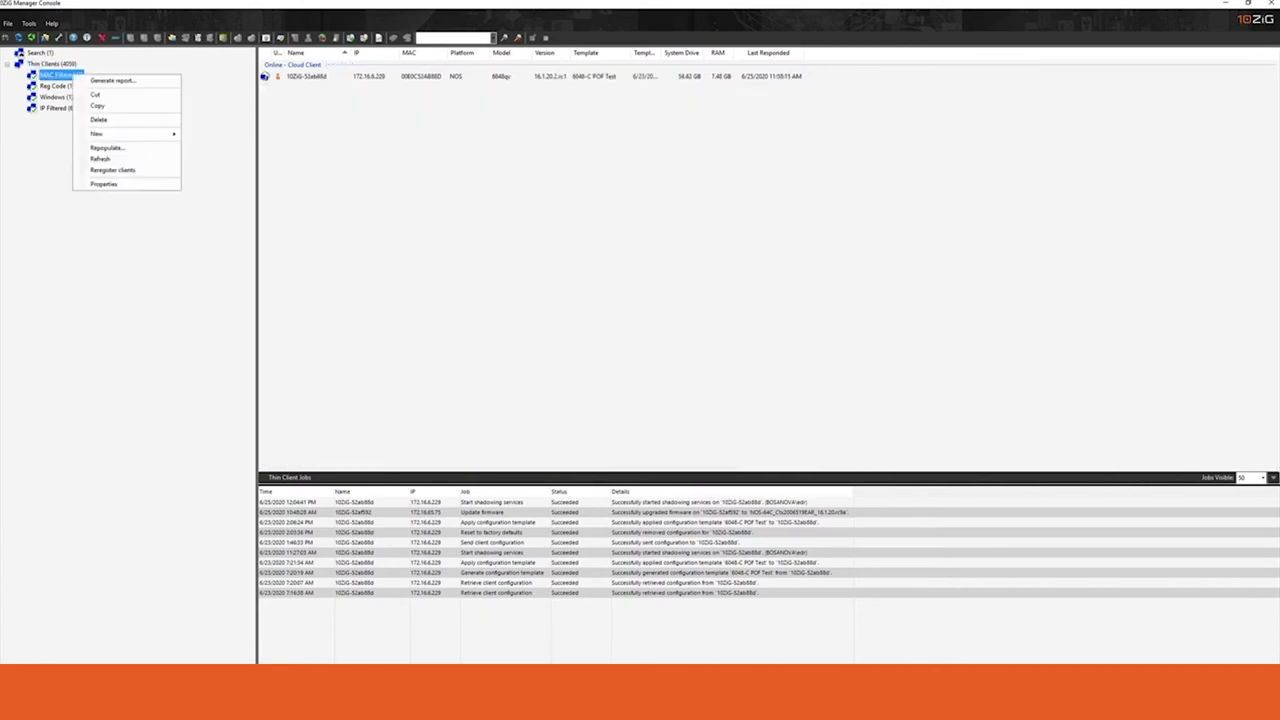
click(104, 184)
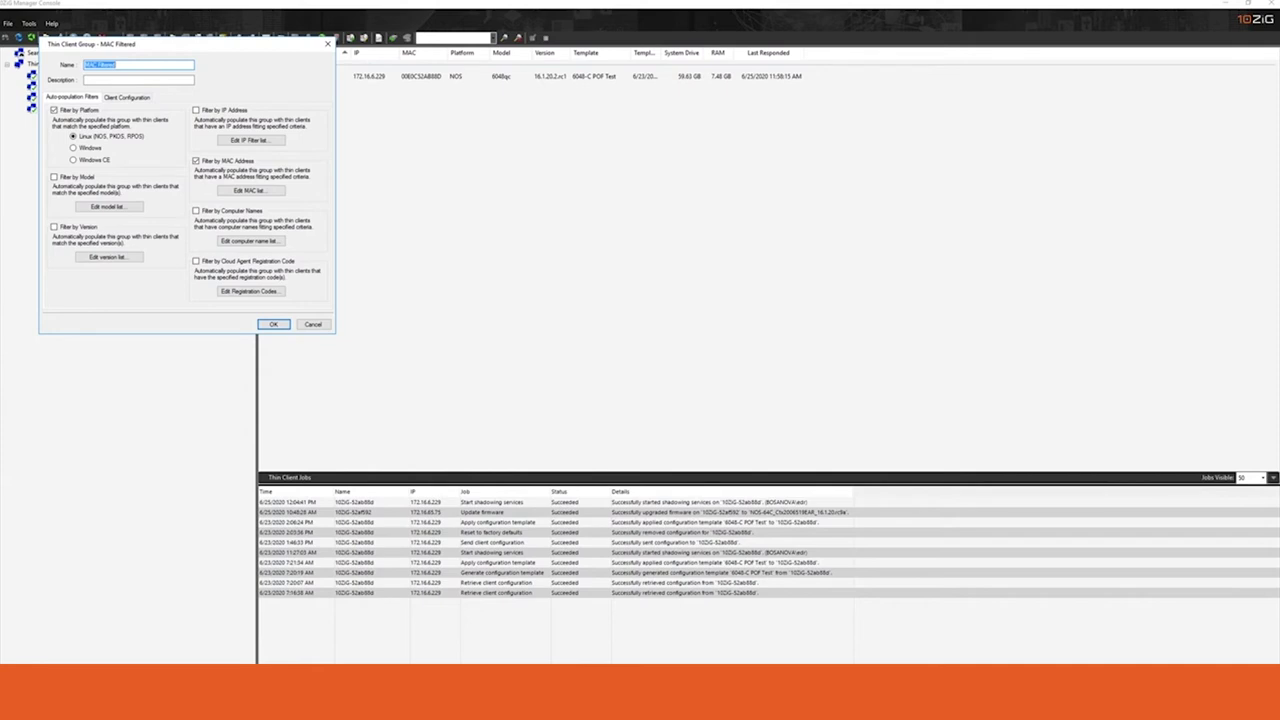
- Review the *995E, *B88D and *DFC7 MAC patterns, then close the group properties
click(117, 65)
click(250, 190)
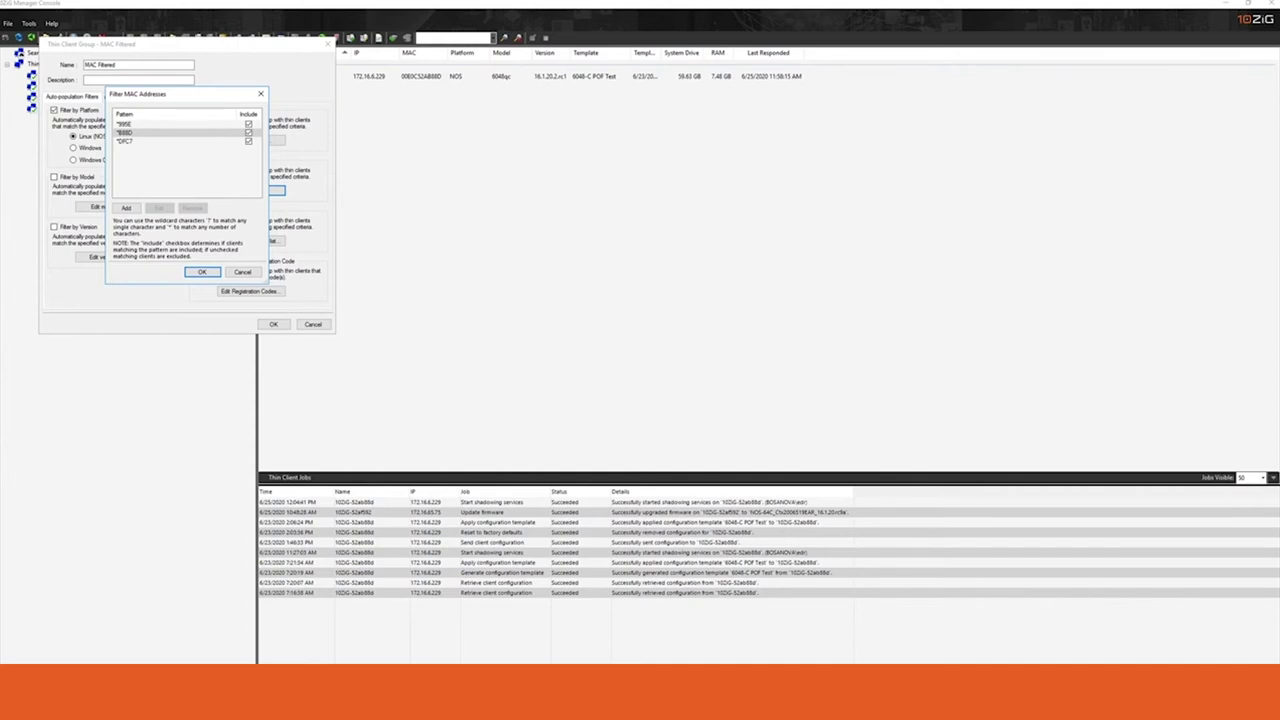
click(150, 141)
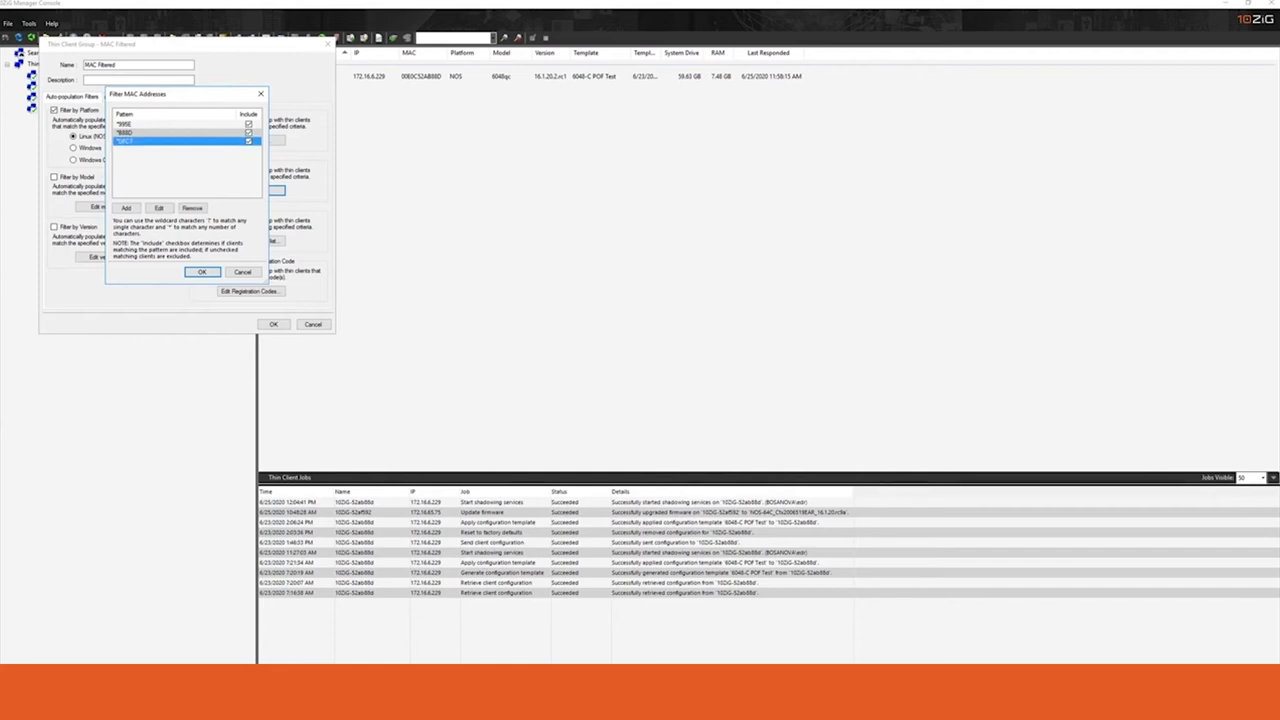
key(Return)
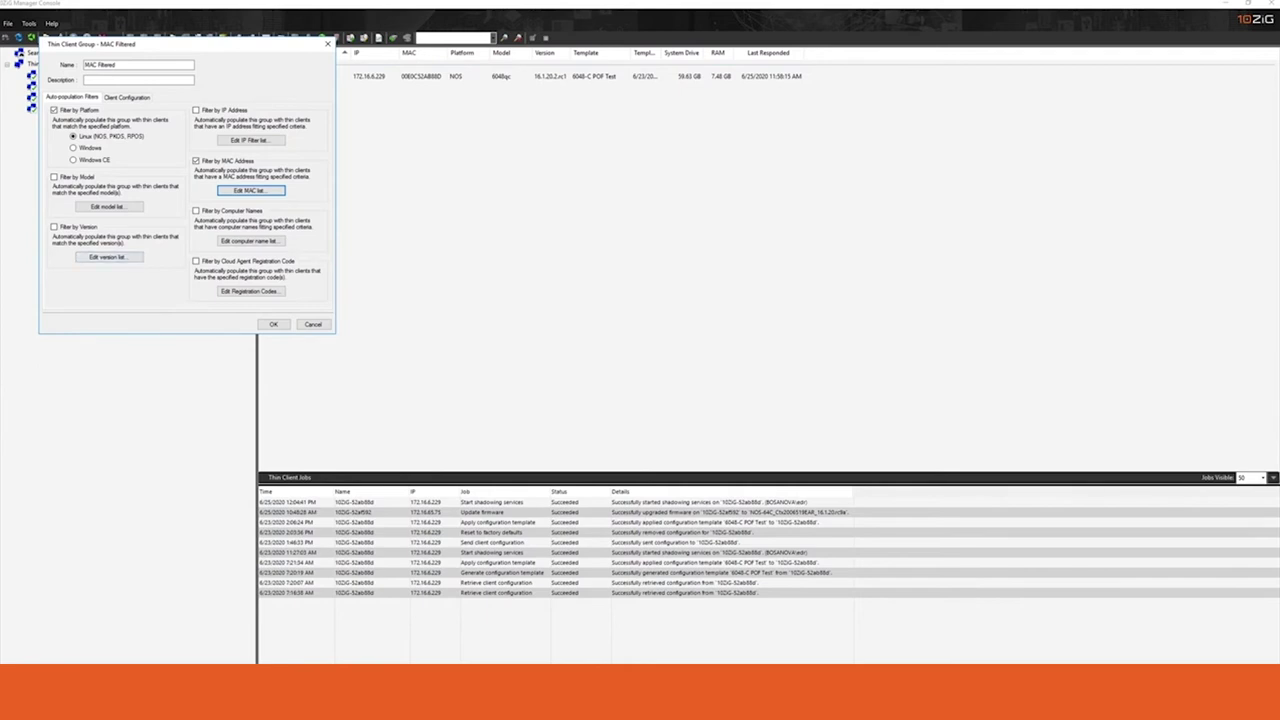
click(273, 324)
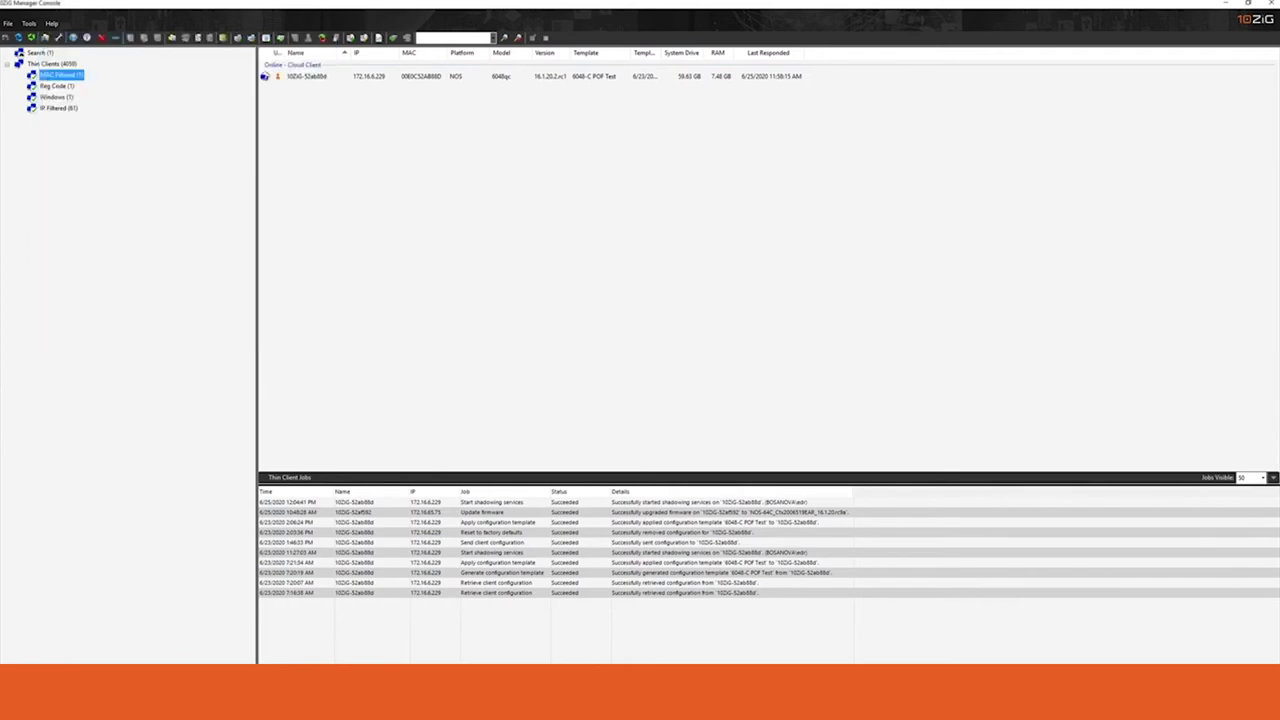
- Review the Reg Code group's properties and its LAB1 registration-code filter, then close them
right_click(55, 86)
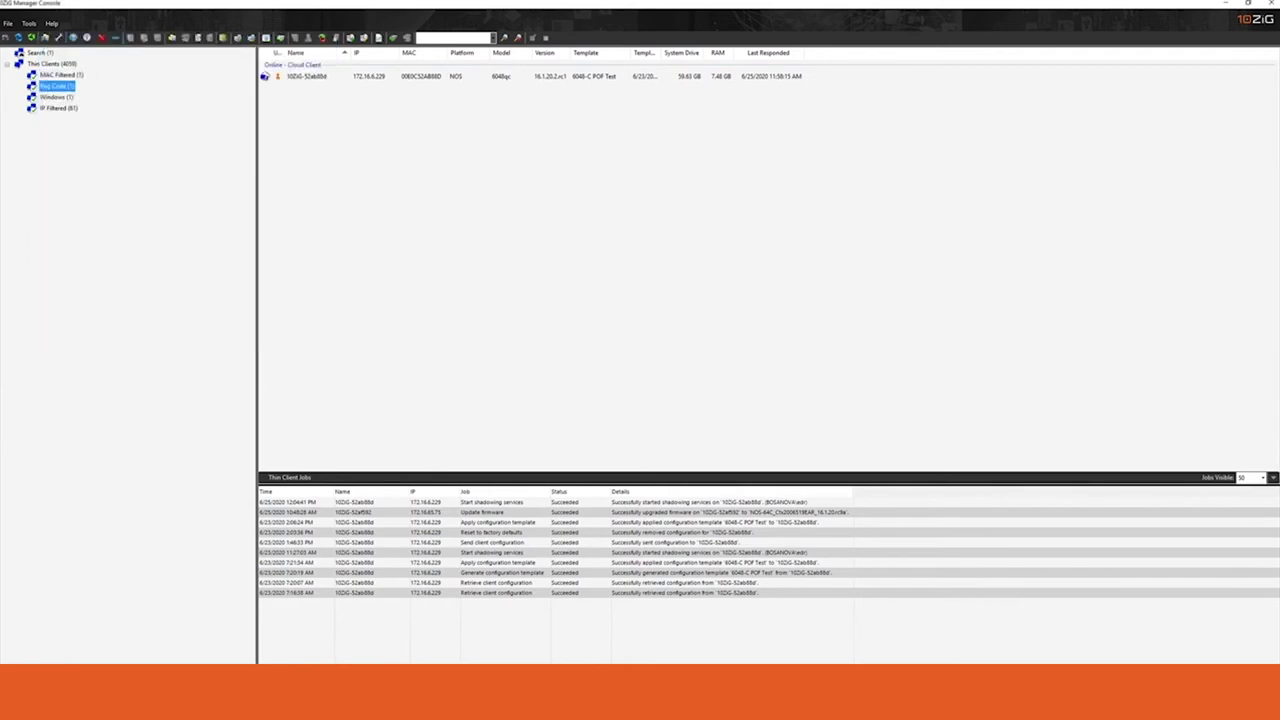
click(97, 197)
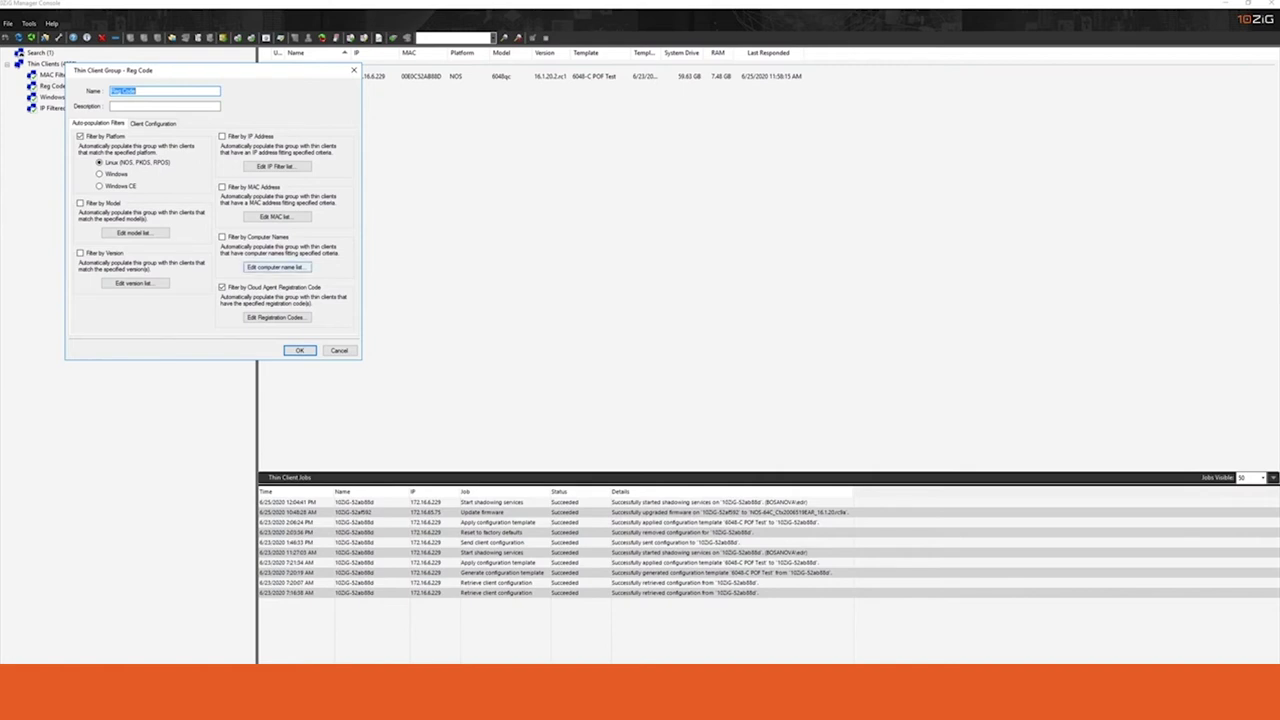
click(278, 317)
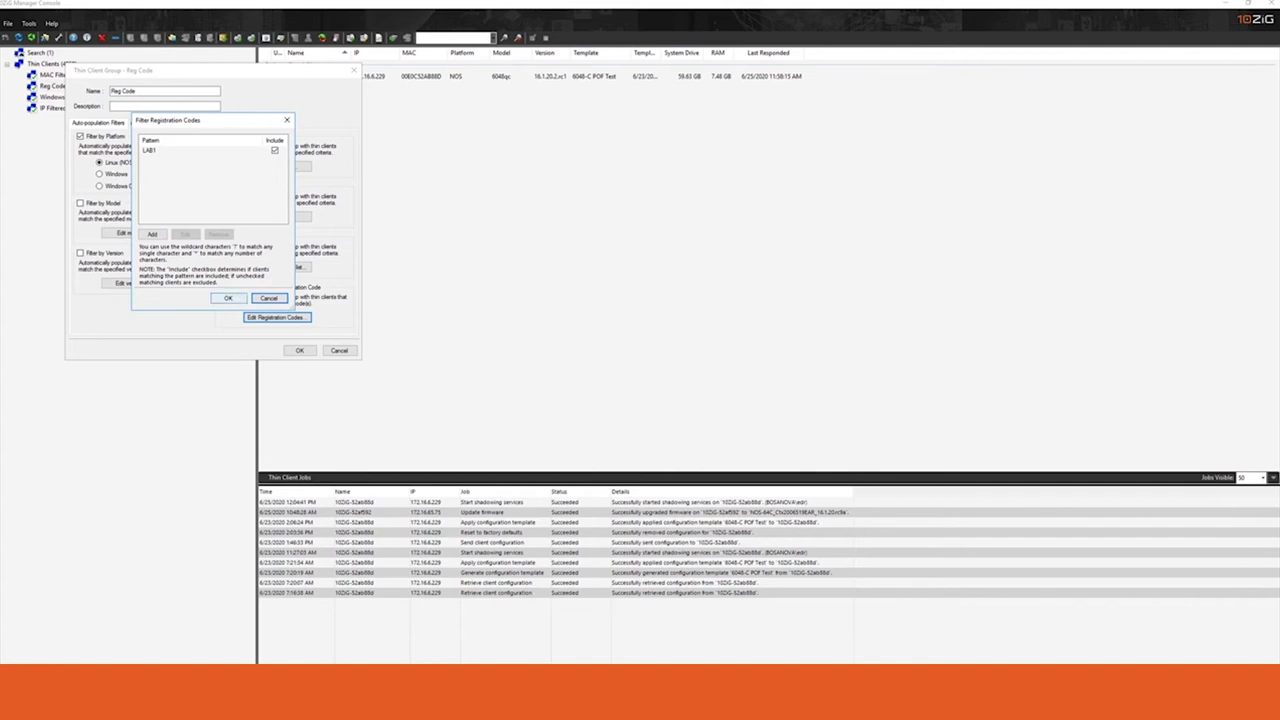
key(Return)
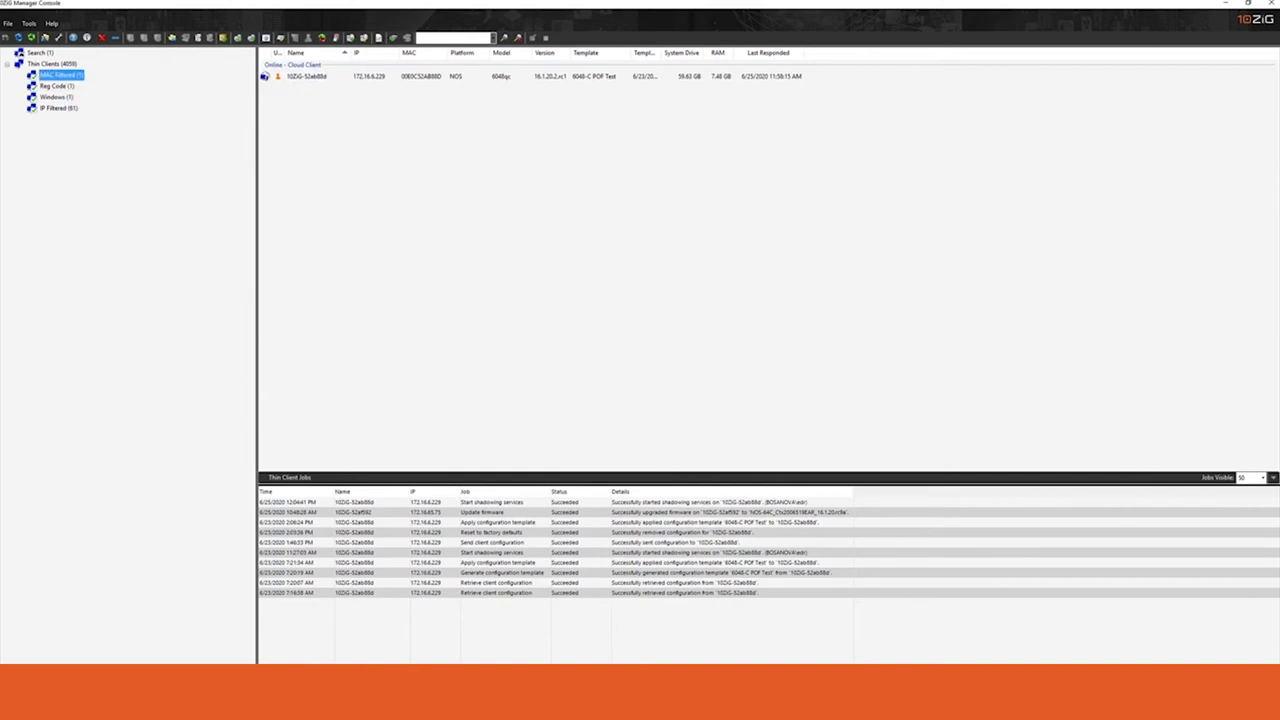
click(54, 86)
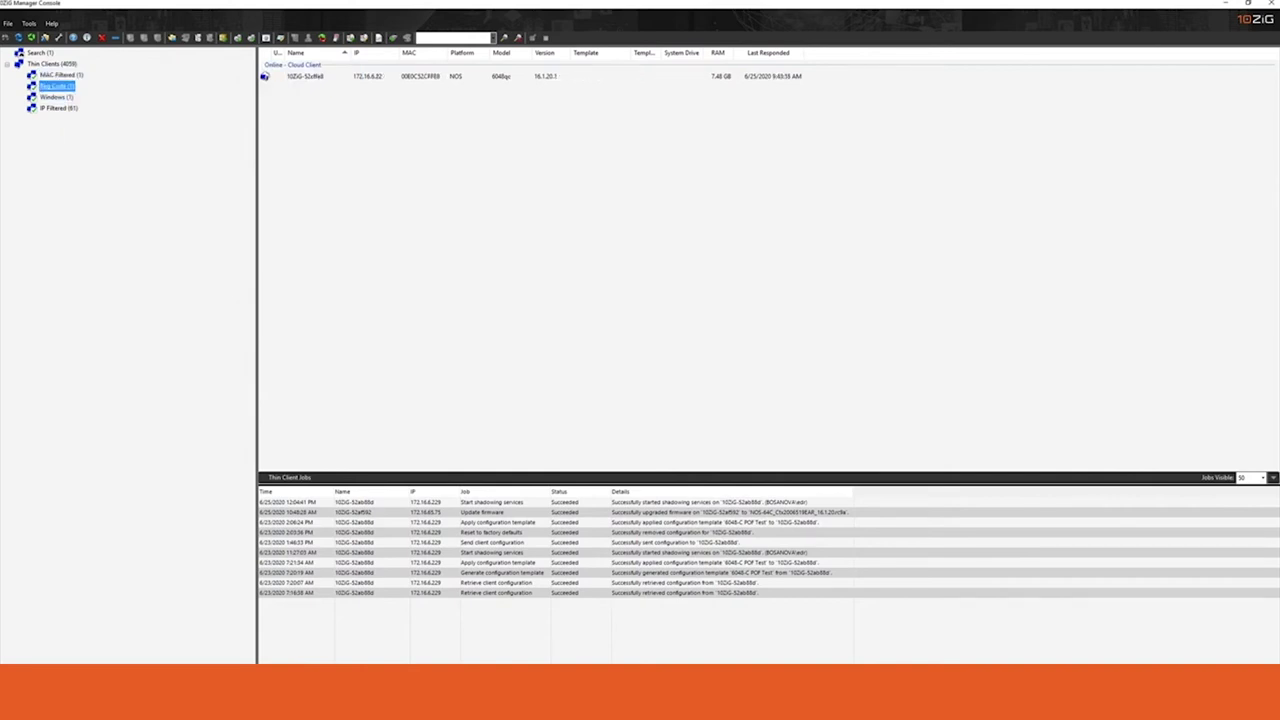
right_click(313, 78)
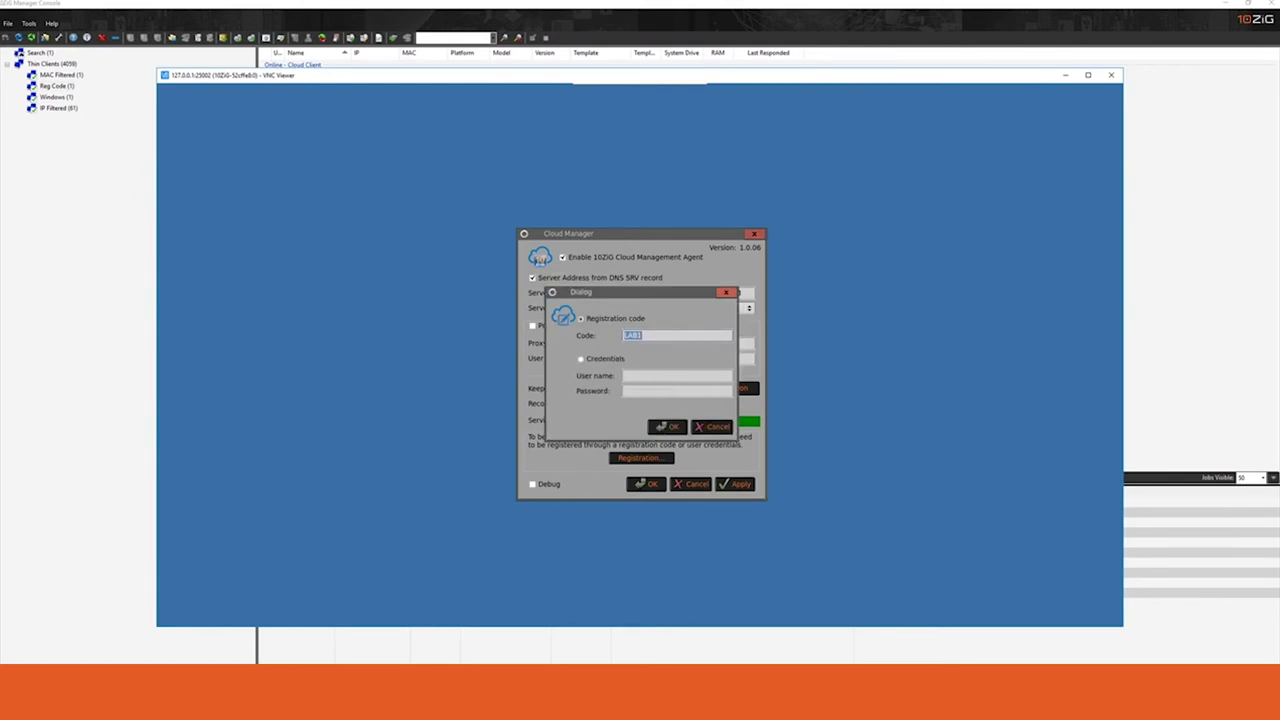
key(Return)
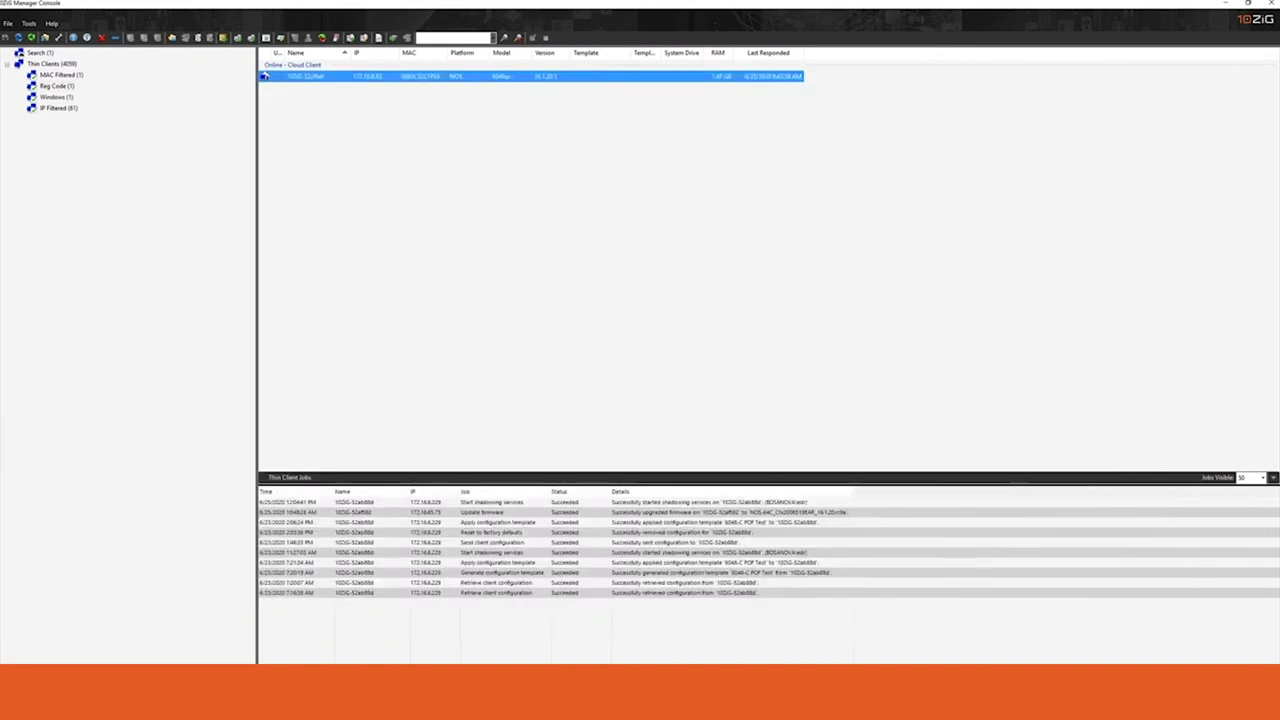
- Remote-view the Windows group's client and show its Cloud Agent Settings with status CONNECTED
click(56, 97)
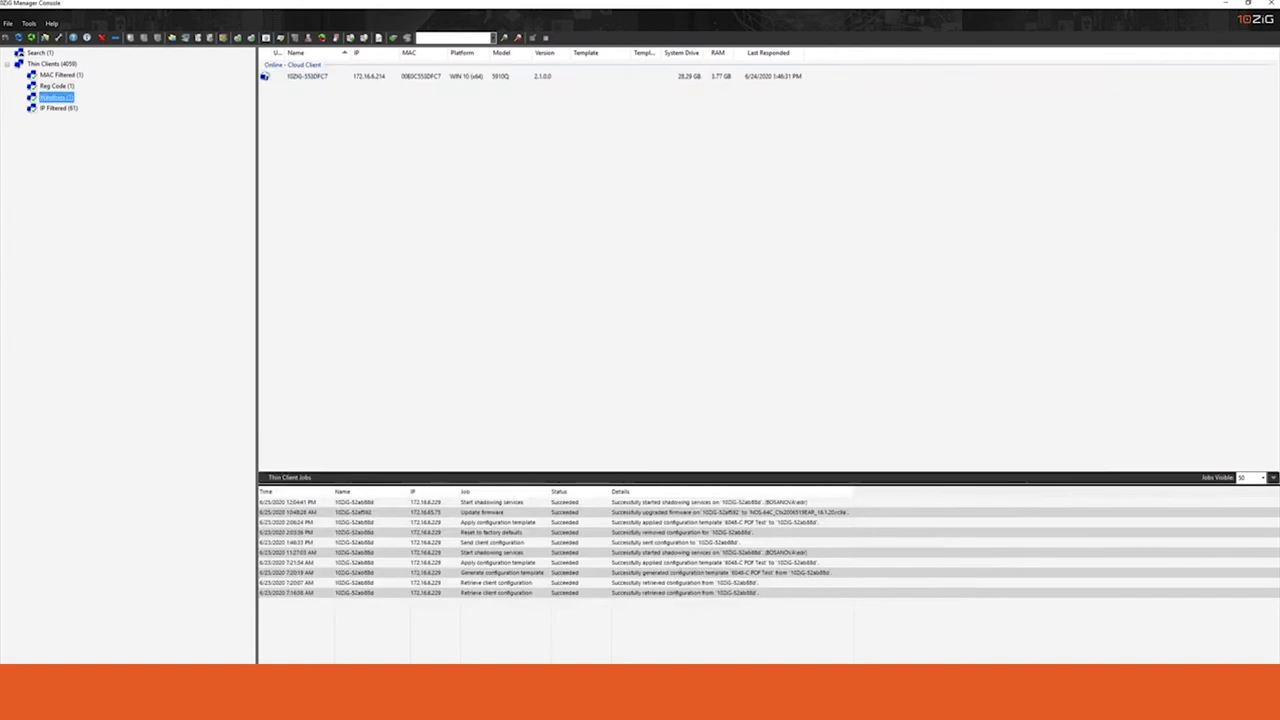
right_click(292, 77)
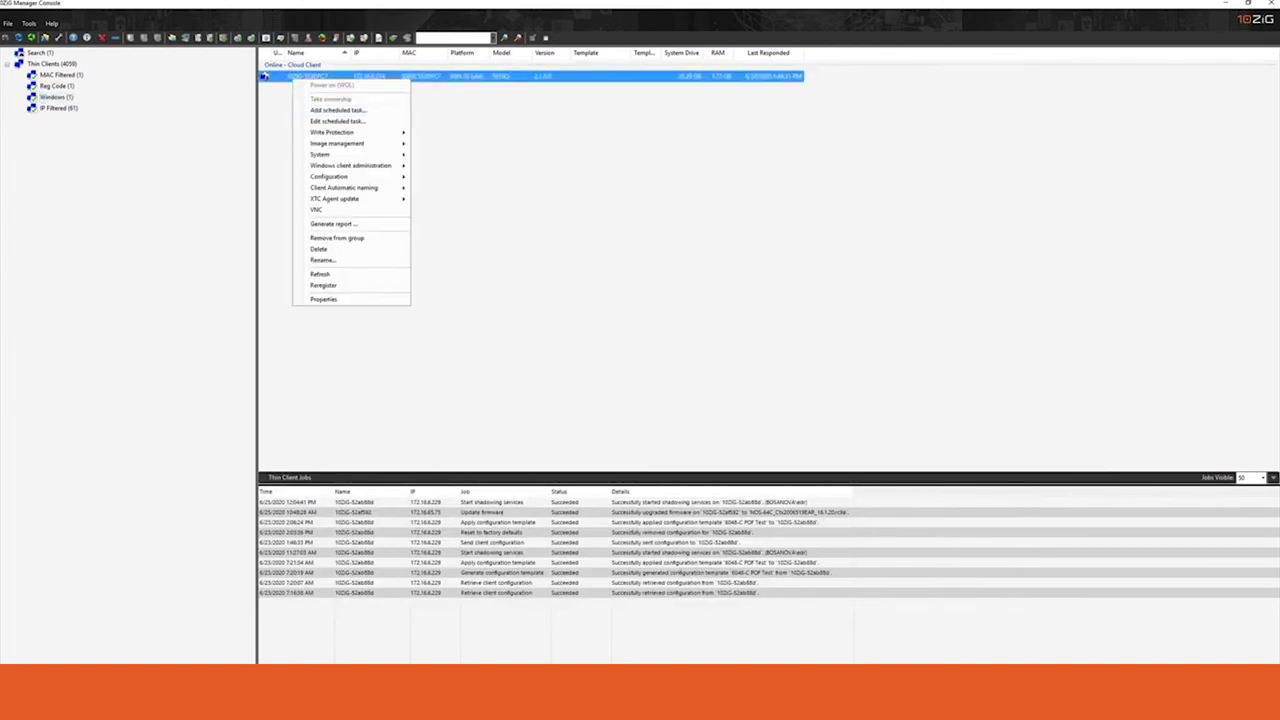
click(318, 209)
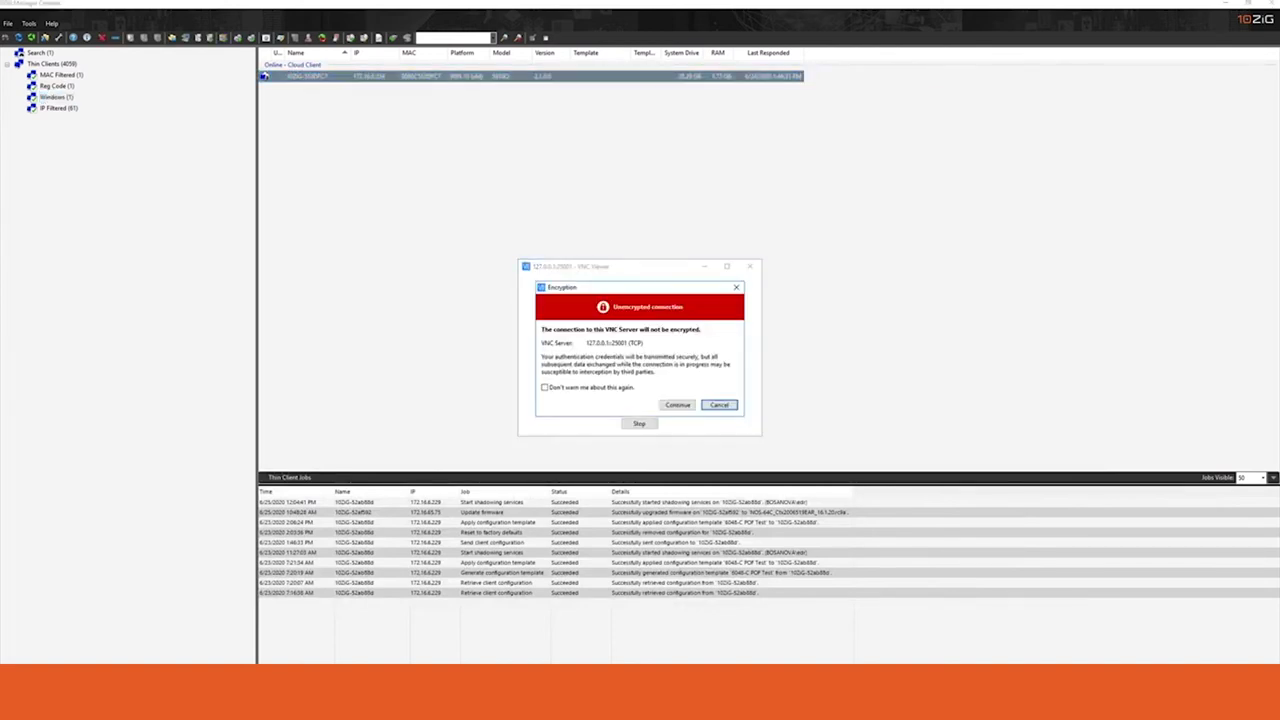
click(677, 404)
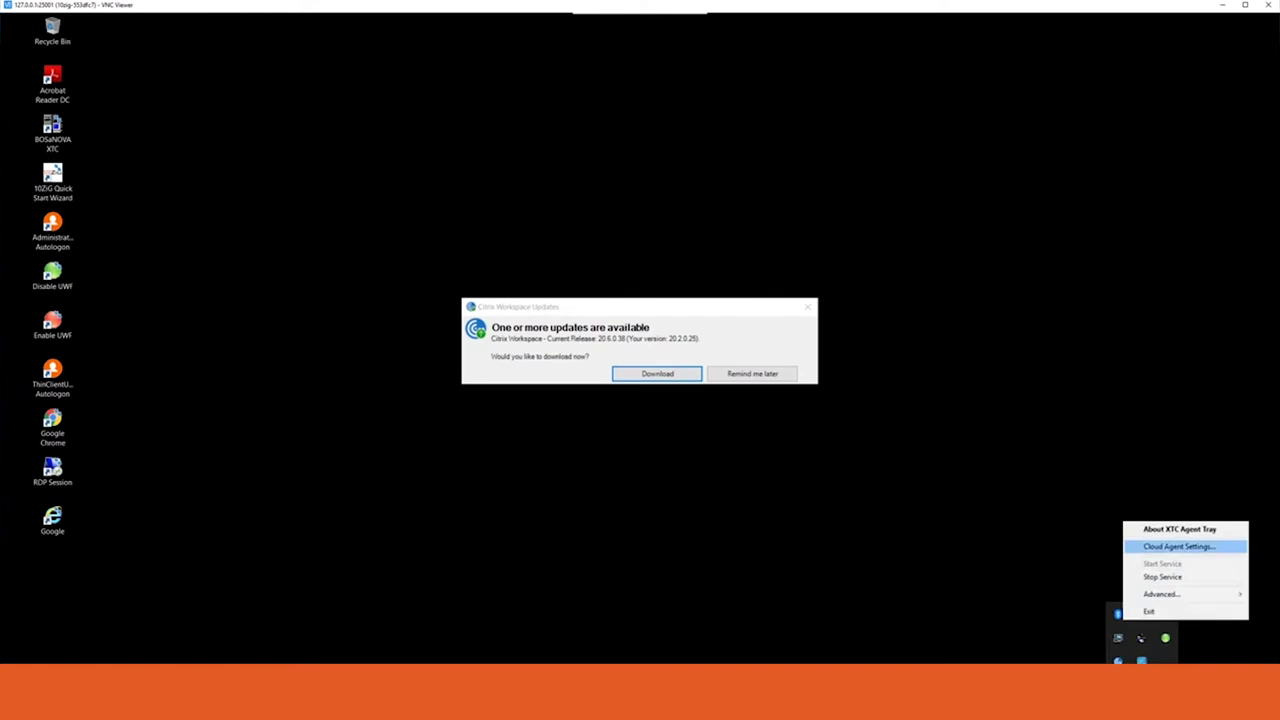
click(1180, 546)
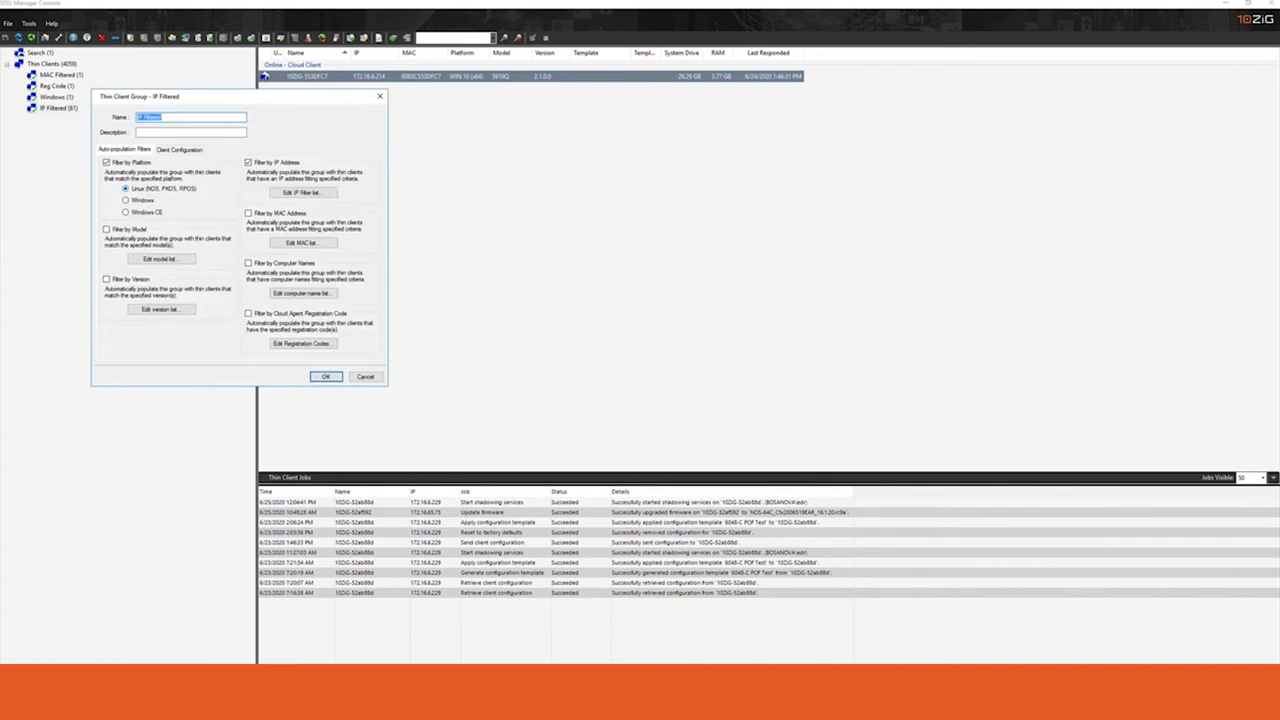
- Review the IP Filtered group's 172.16.6.1–172.16.6.254 IP range, then cancel out of its properties
click(302, 192)
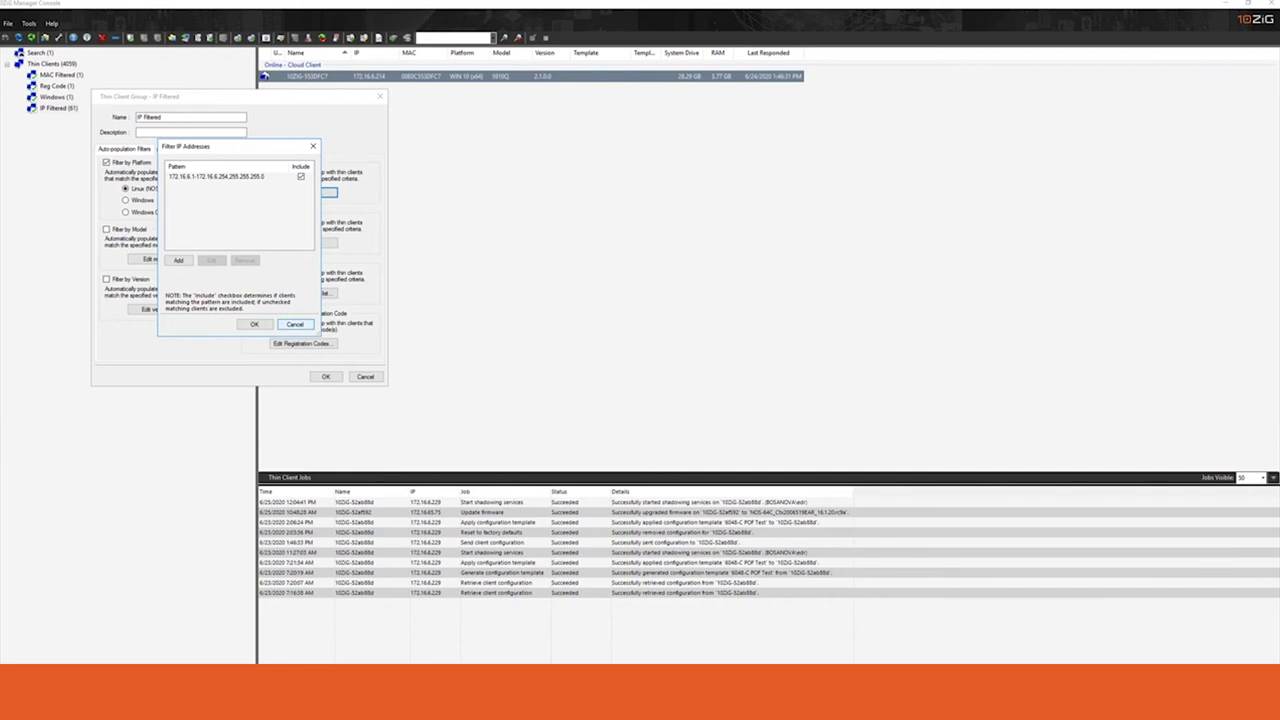
click(294, 324)
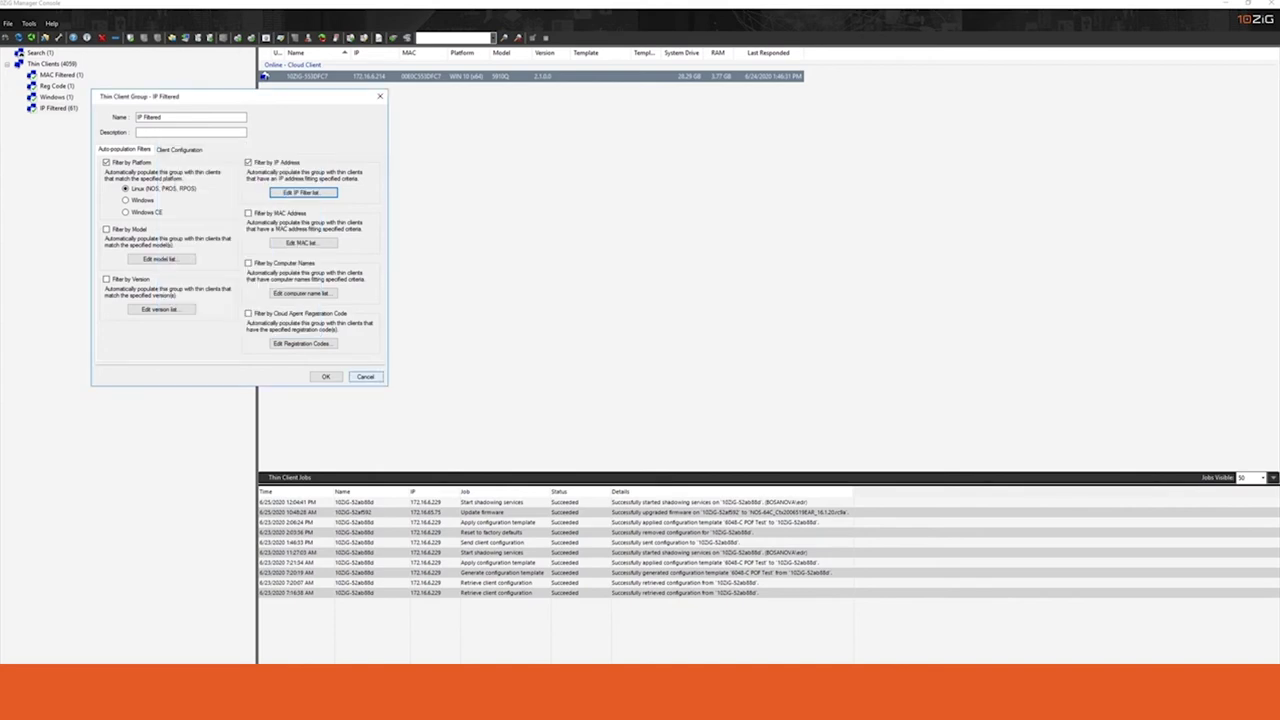
click(365, 376)
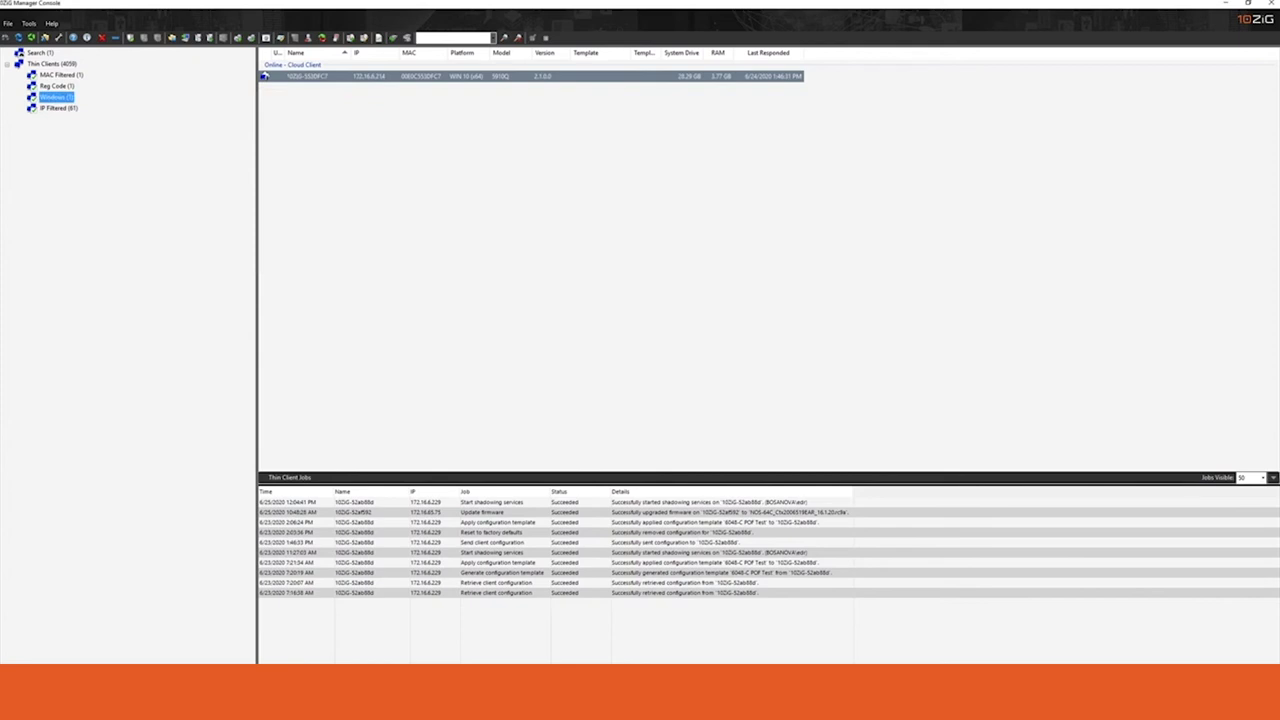
- Open the MAC Filtered group's properties and its Auto-Configuration Templates list
click(60, 75)
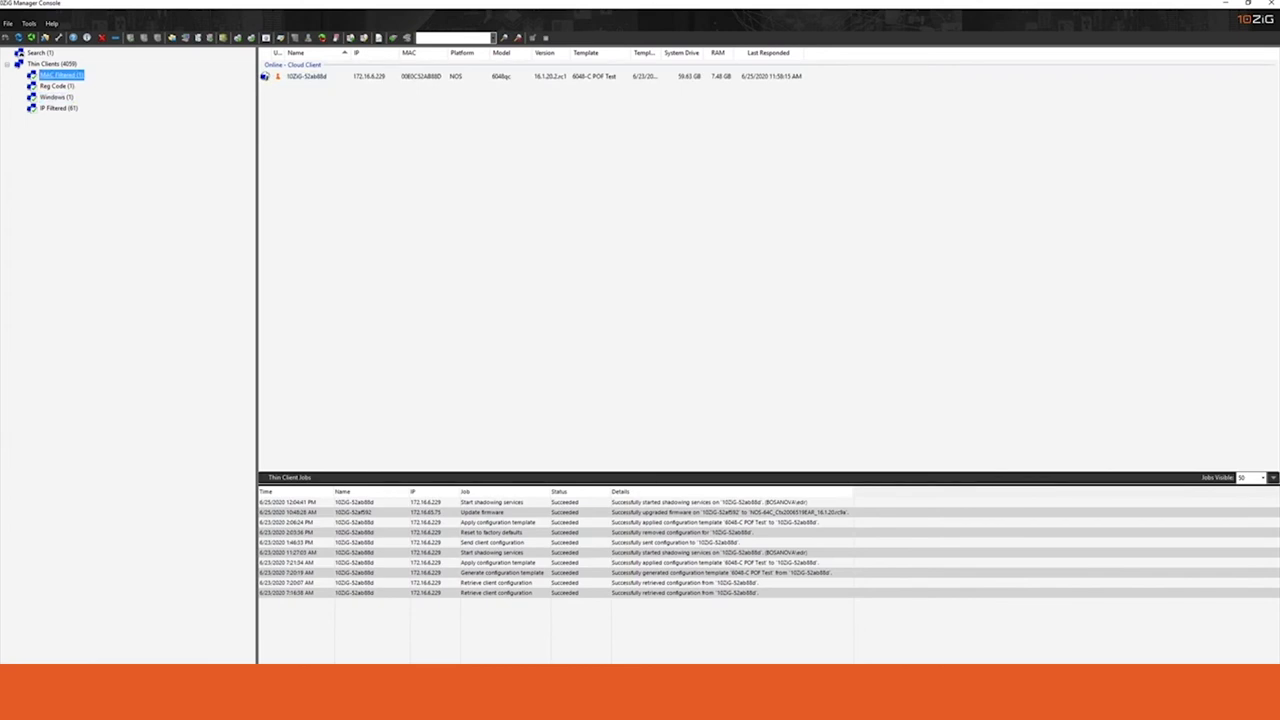
right_click(76, 75)
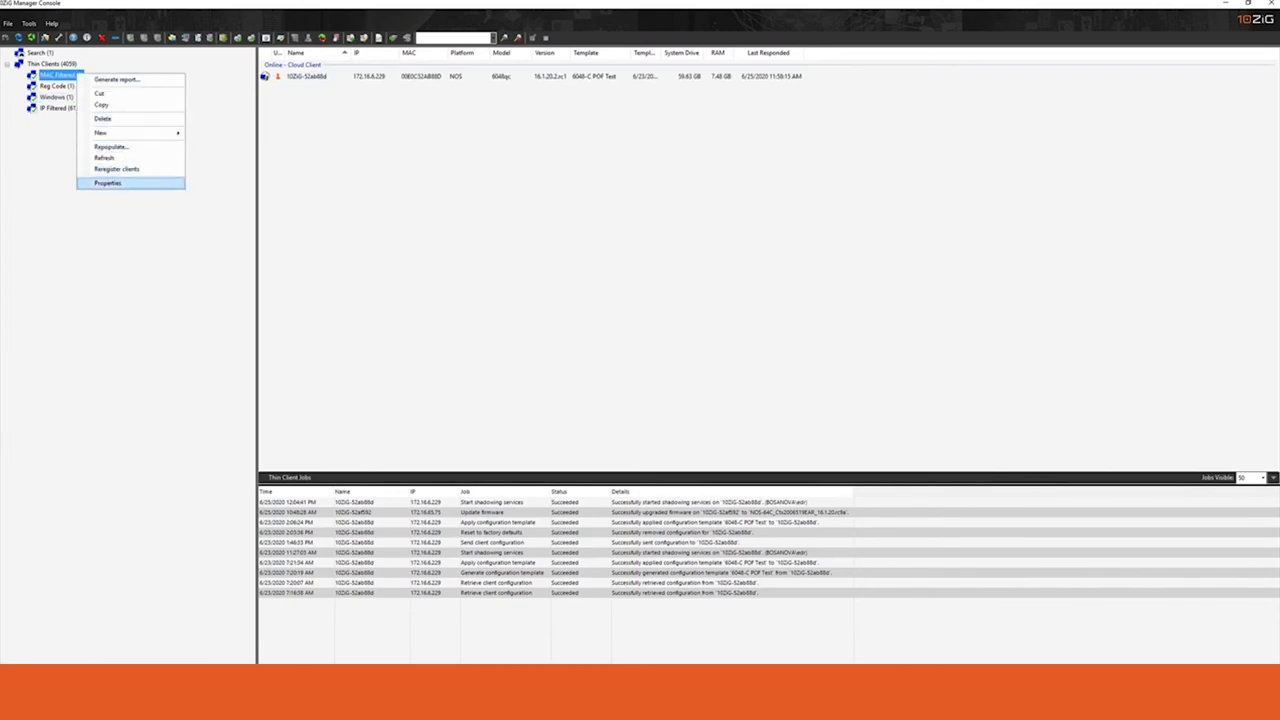
click(108, 183)
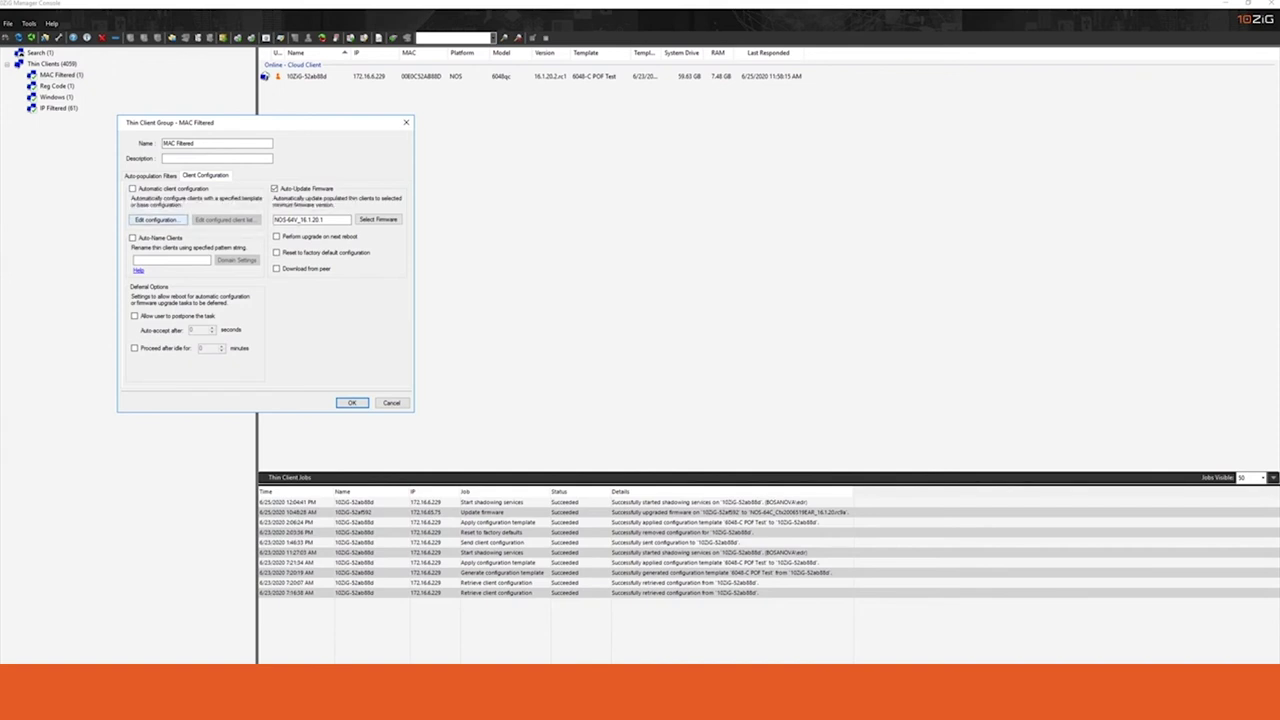
click(155, 219)
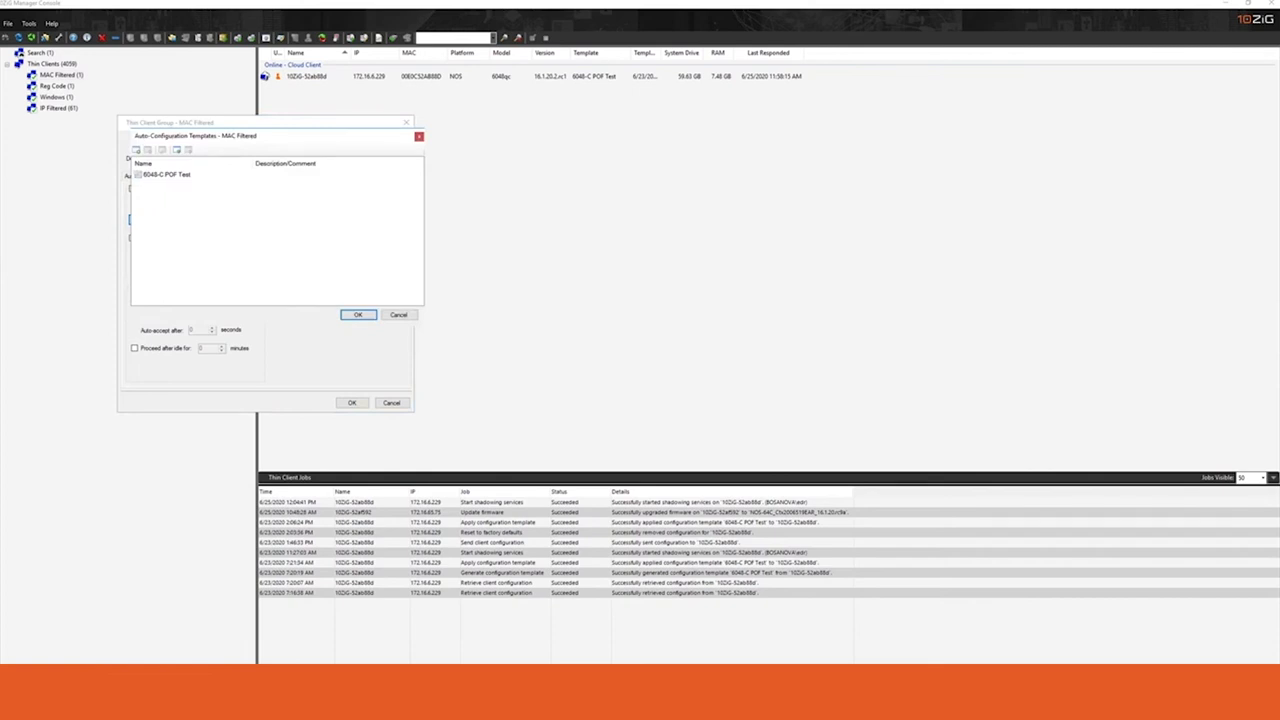
- Add the 6048-C POF Test template to the MAC Filtered group's auto-configuration templates
click(166, 174)
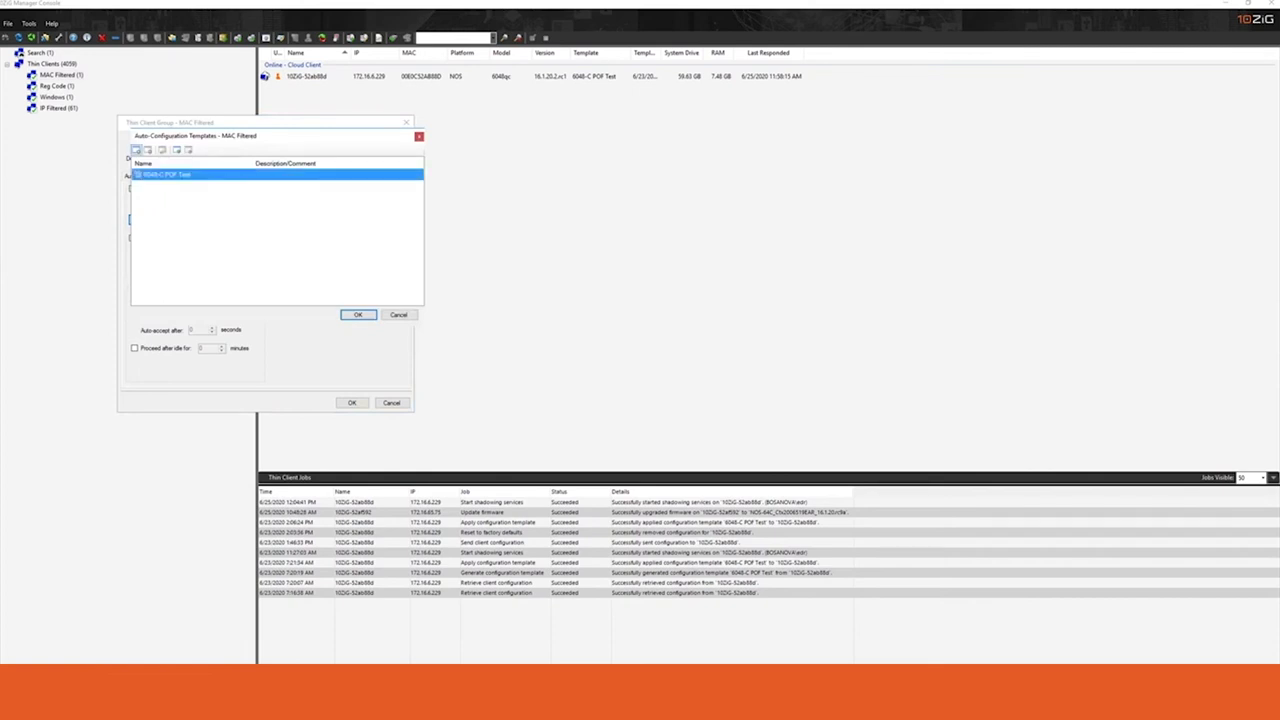
click(136, 150)
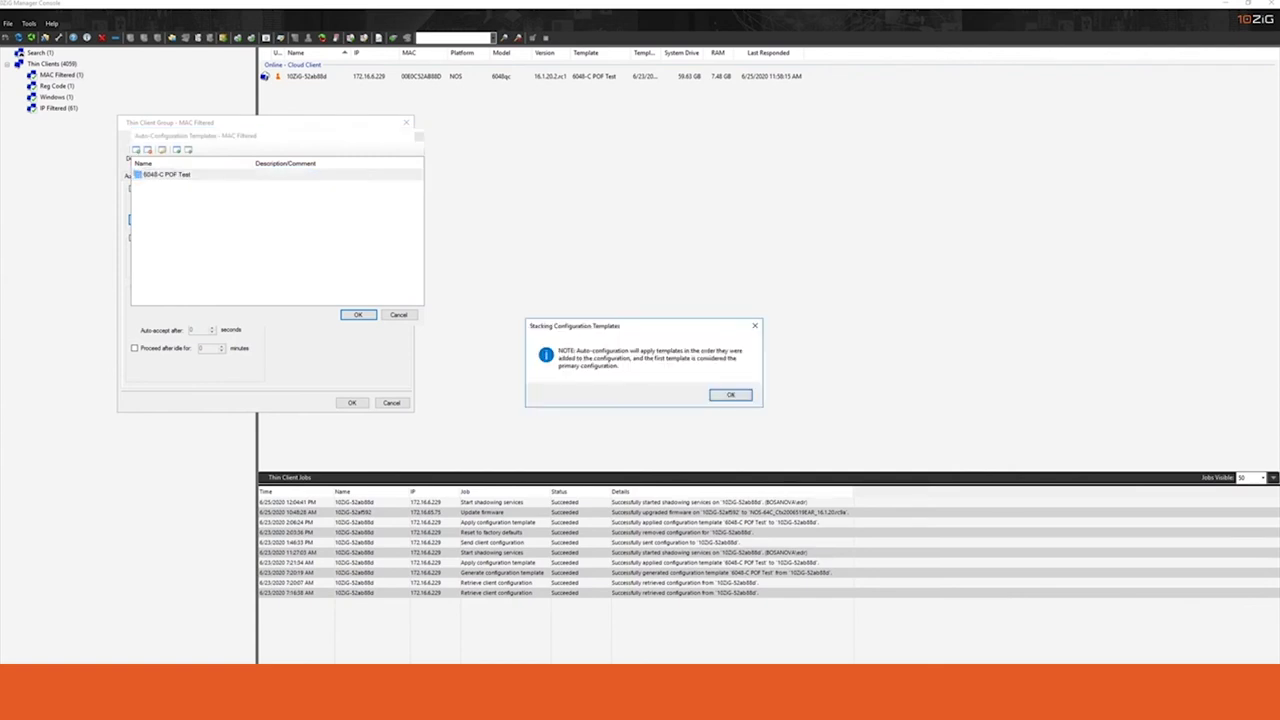
key(Return)
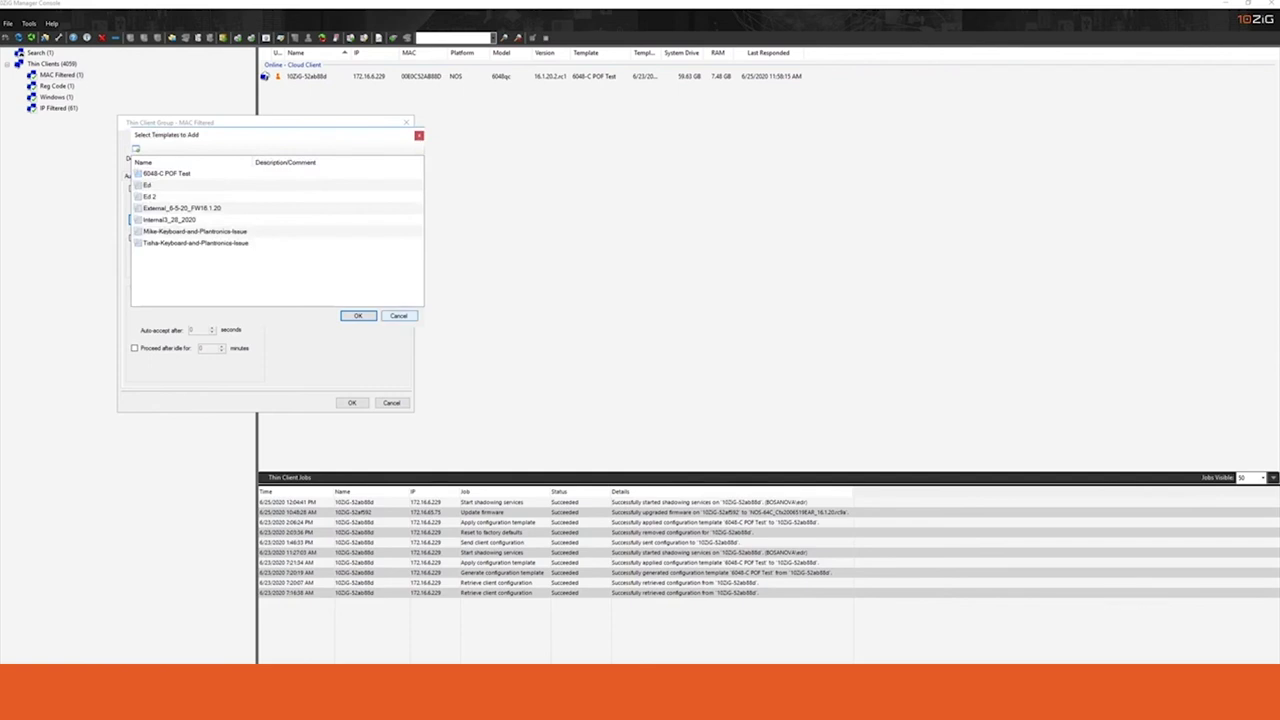
click(358, 316)
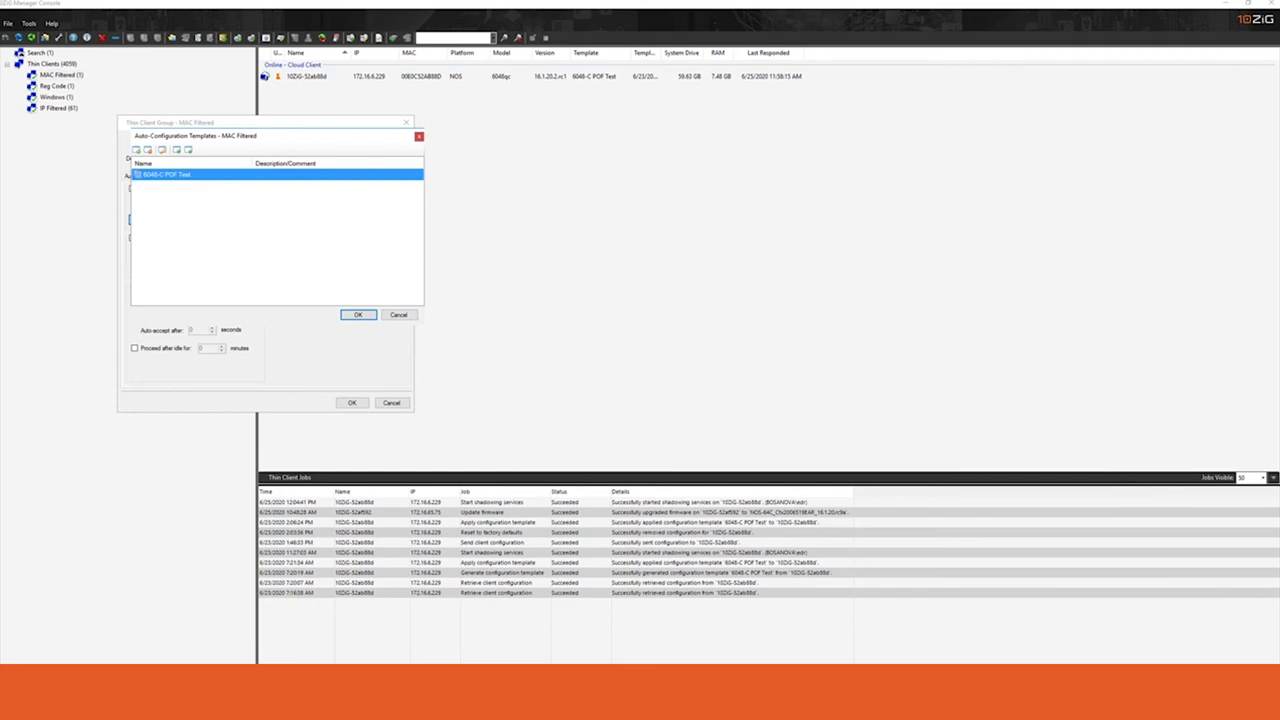
click(357, 315)
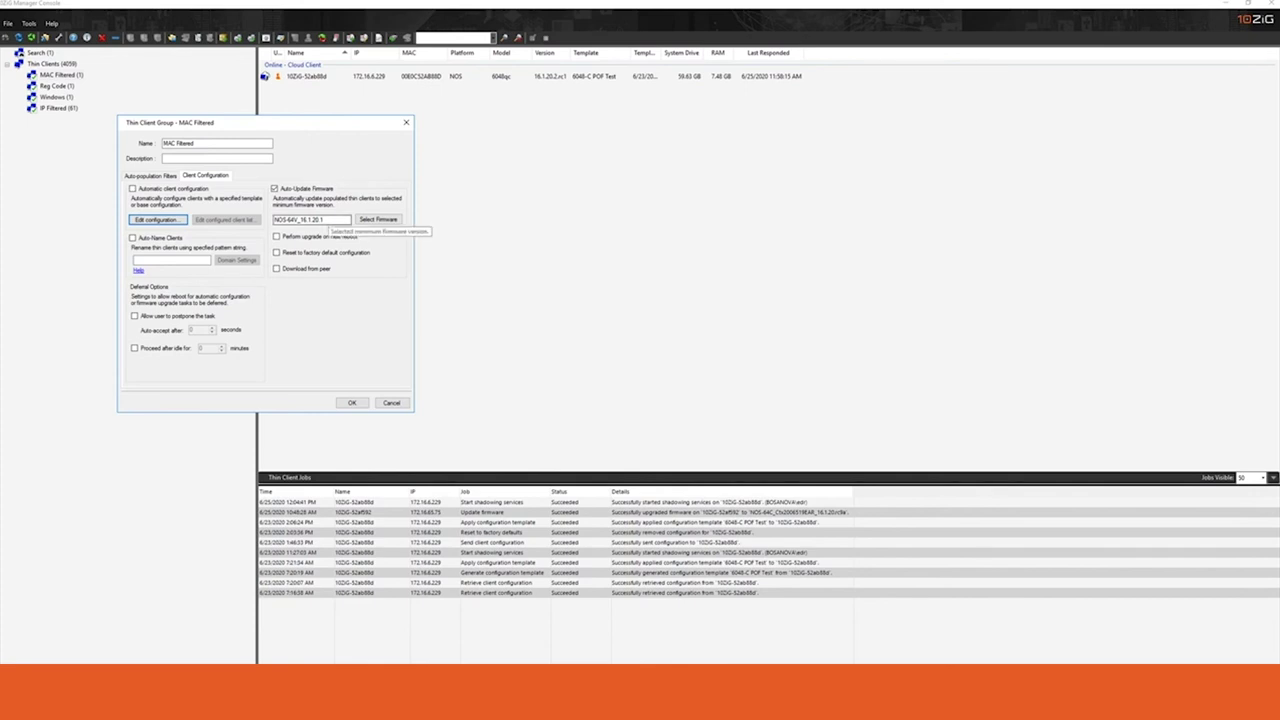
- Highlight the enforced firmware version NOS-64V_16.1.20.1 and focus the Auto-Name Clients box
drag(324, 219, 273, 219)
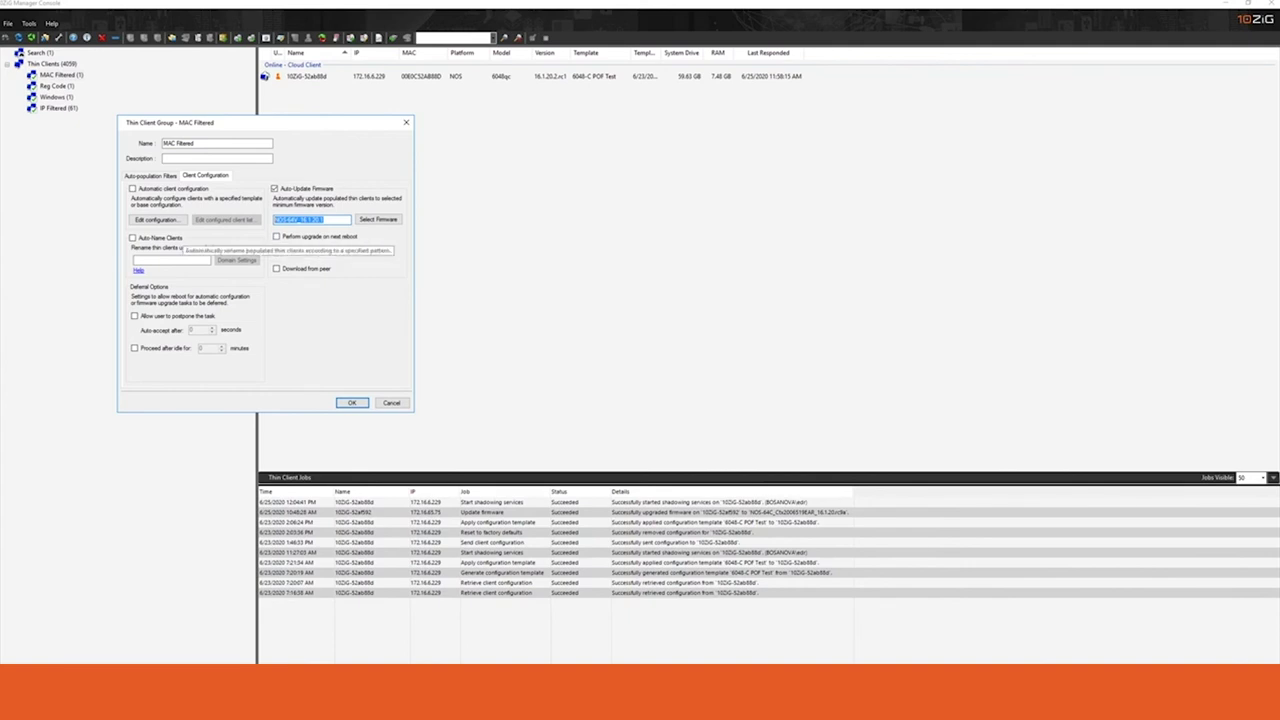
click(172, 260)
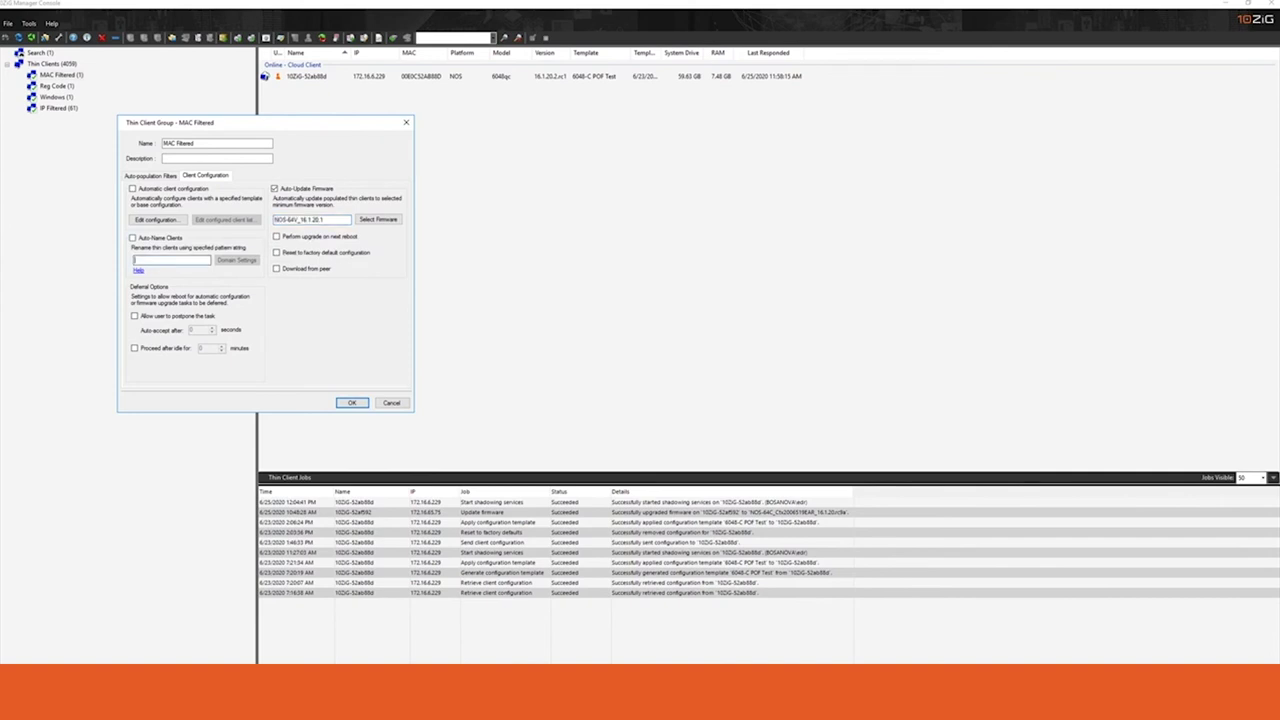
- Set the auto-name pattern to LAB1 and save the MAC Filtered group settings
text(LAB1<3>)
key(Return)
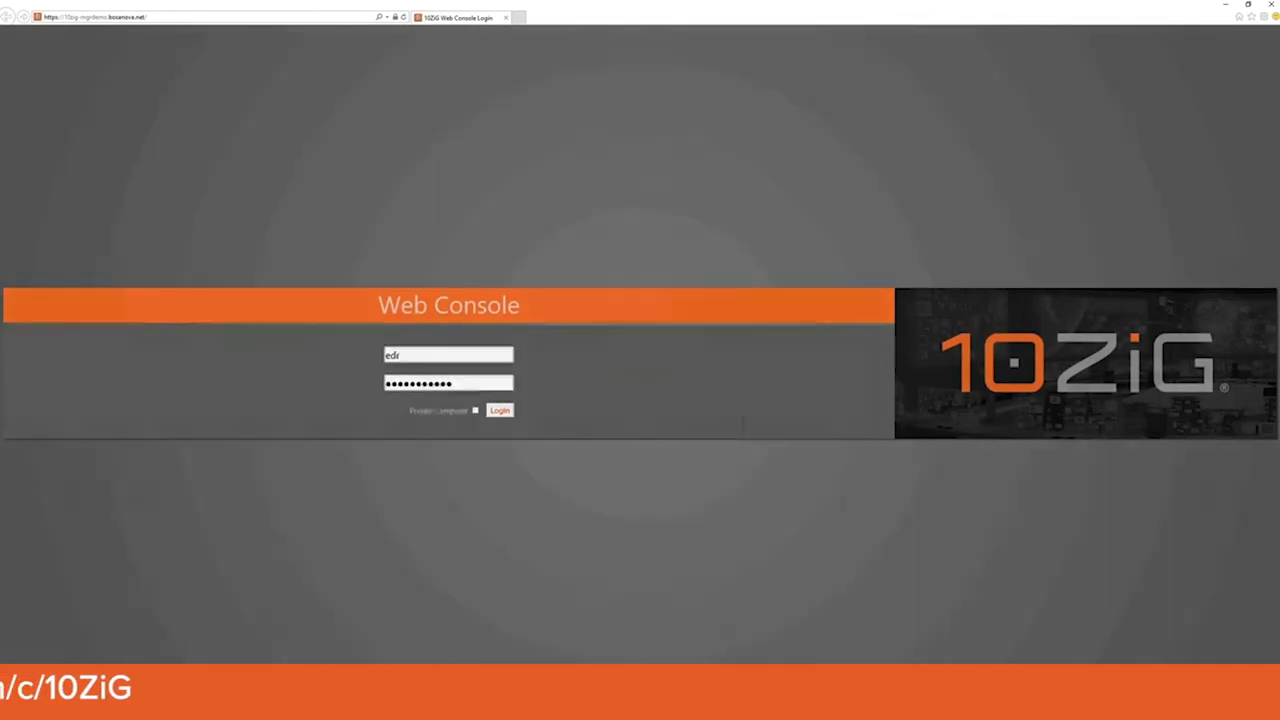
- Sign in to the 10ZiG Web Console with the filled-in credentials
key(Return)
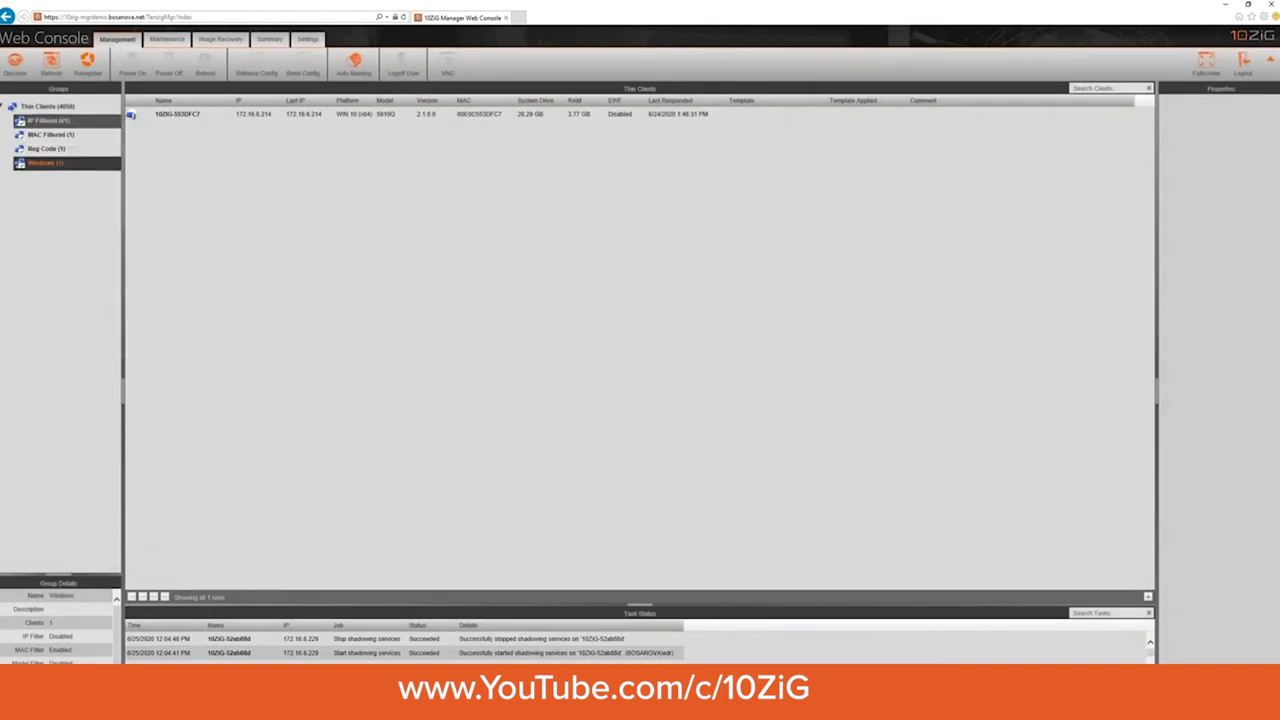
- List the IP Filtered group's 61 clients and inspect the first client's actions
click(48, 120)
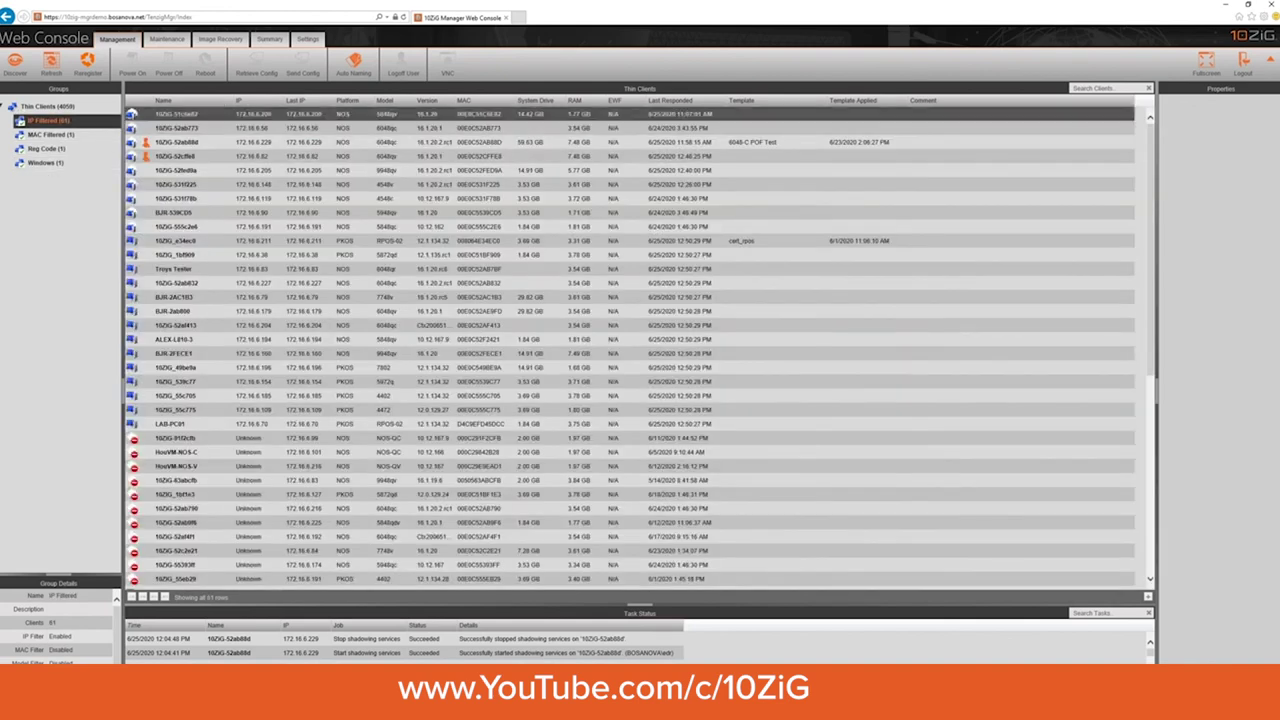
right_click(170, 115)
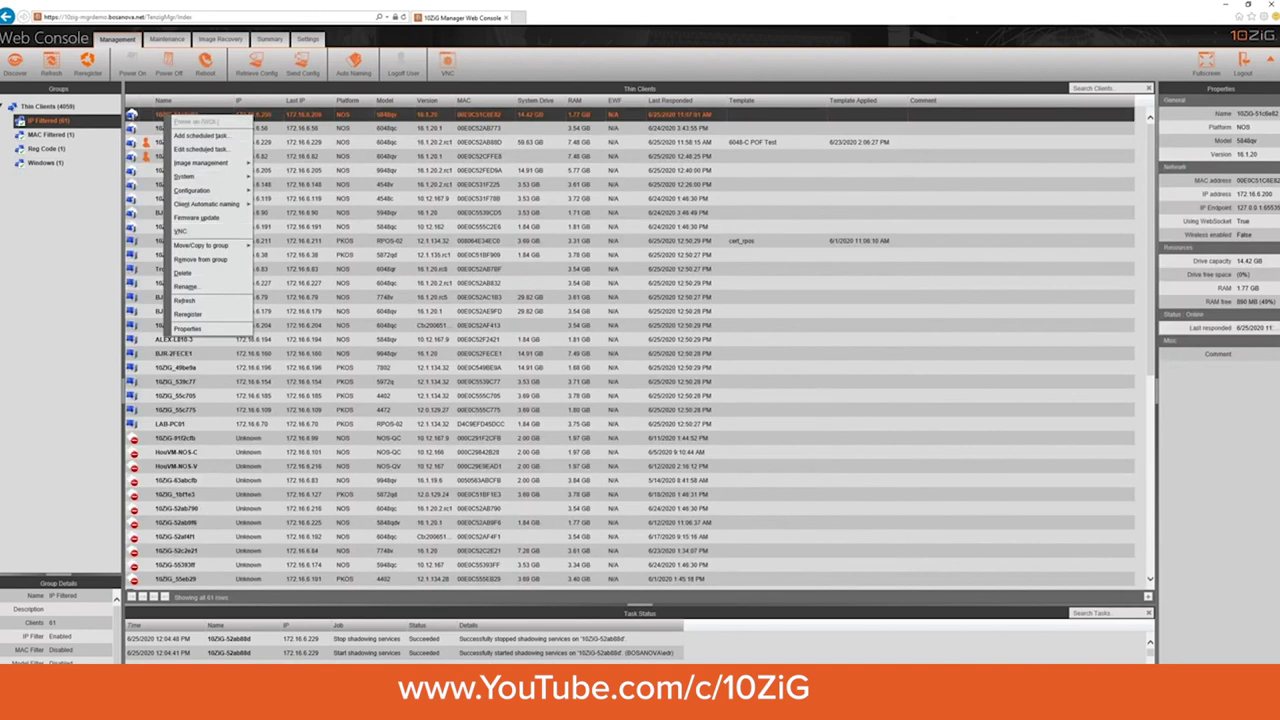
click(185, 231)
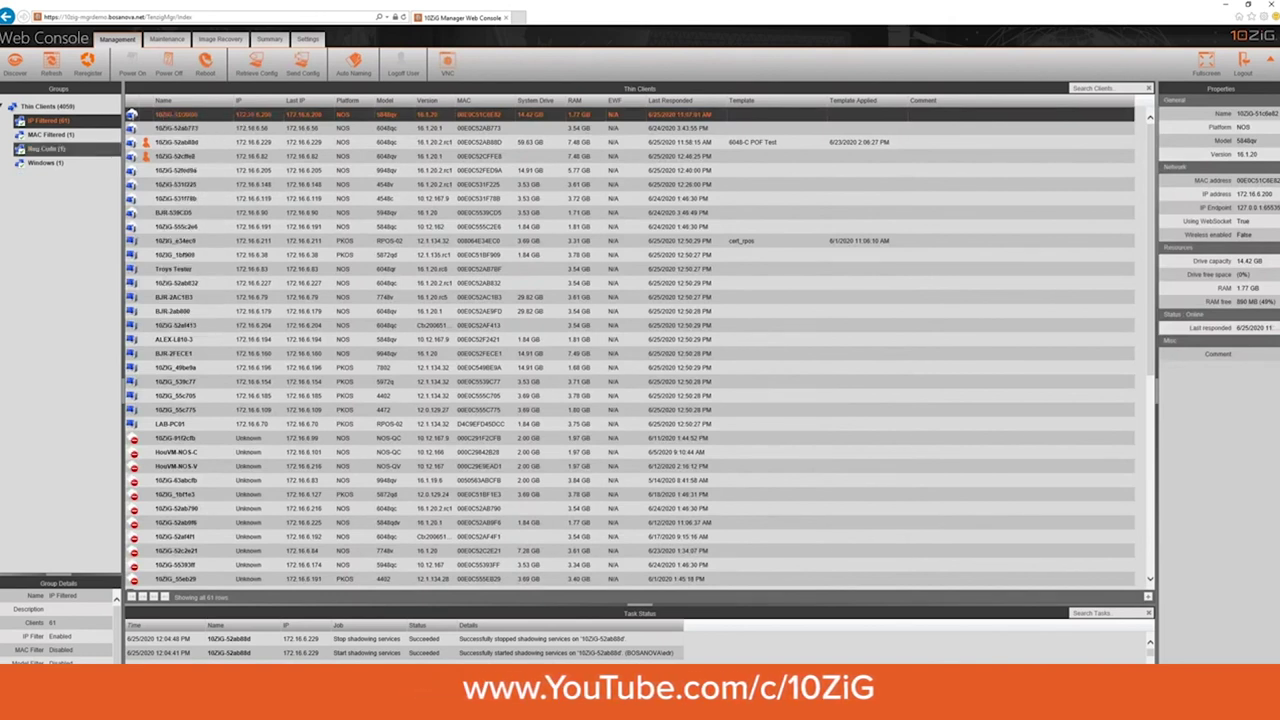
- Show the MAC Filtered group's client 10ZiG-52ab88d and inspect its available actions
click(50, 134)
click(183, 115)
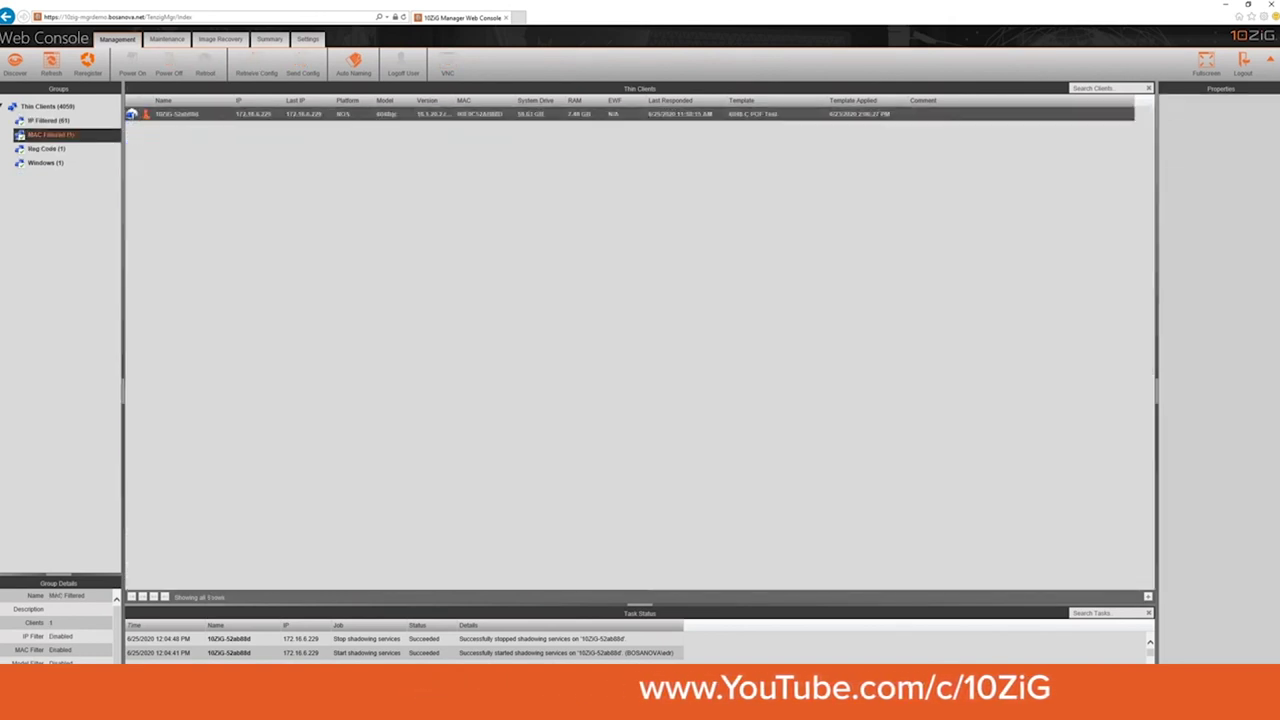
right_click(183, 115)
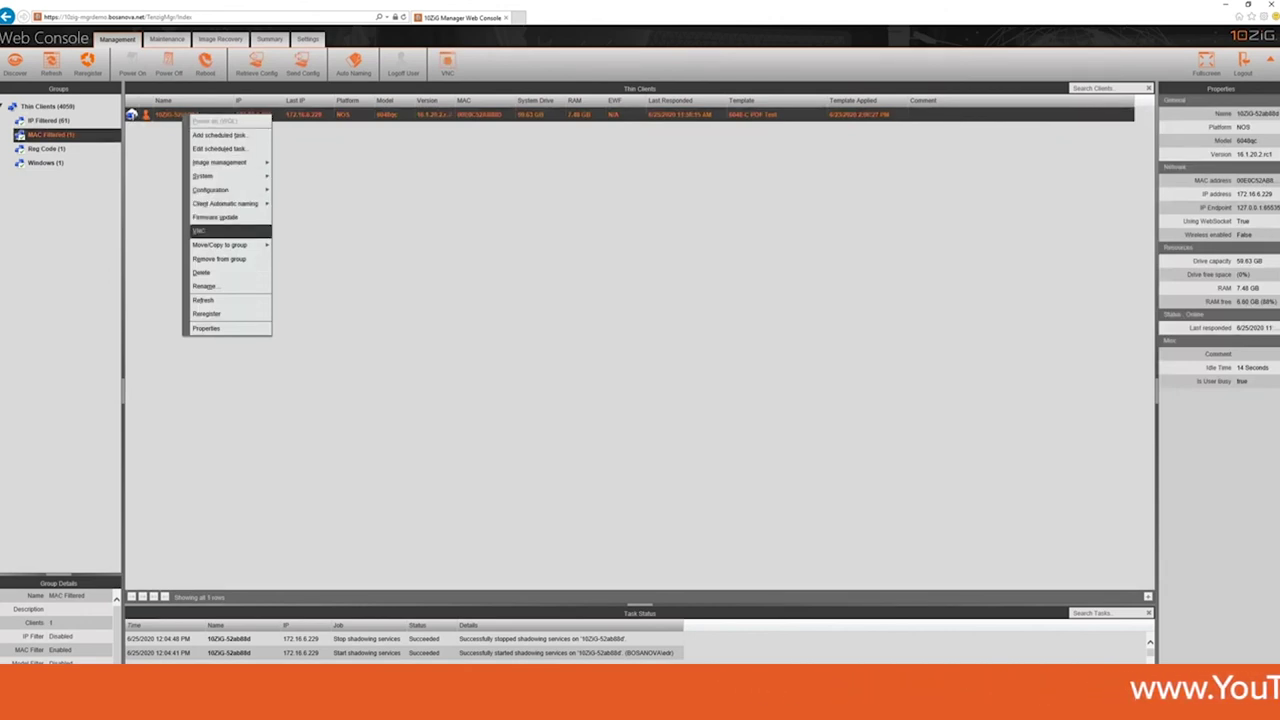
click(205, 231)
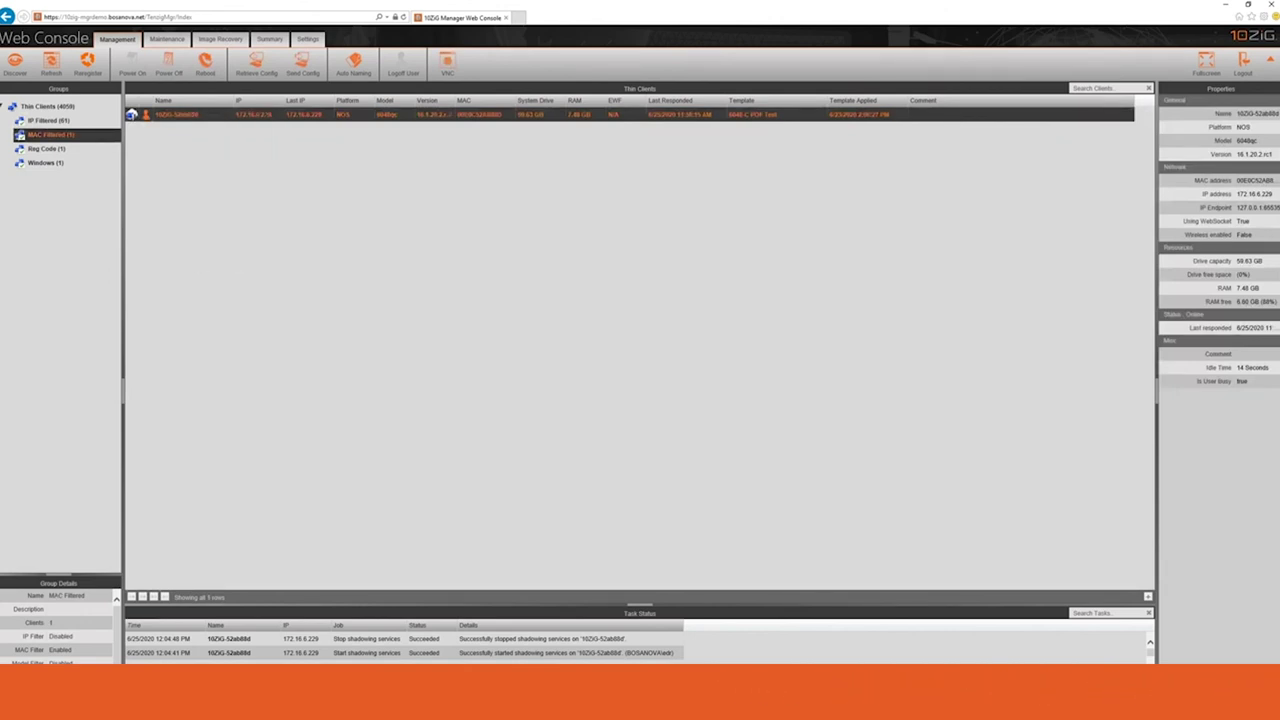